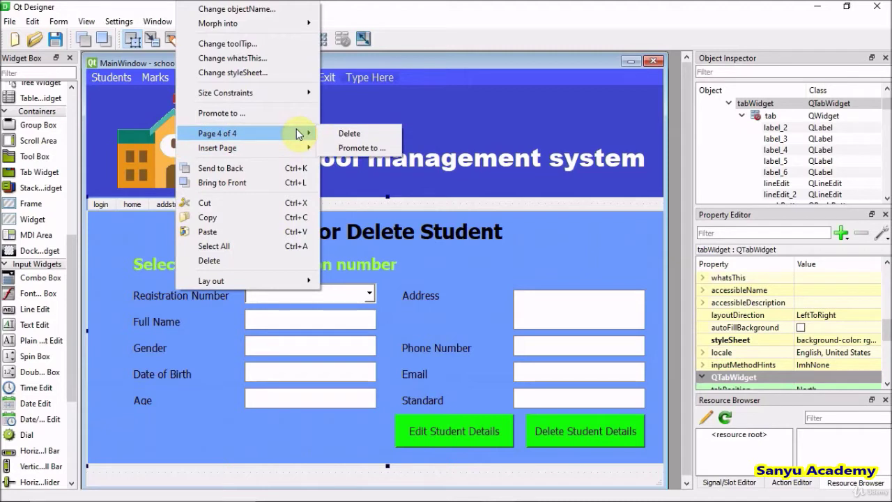
Insert a new page after the edit student page of the tab widget and set its tab text to "mark"
mouse_move(299, 150)
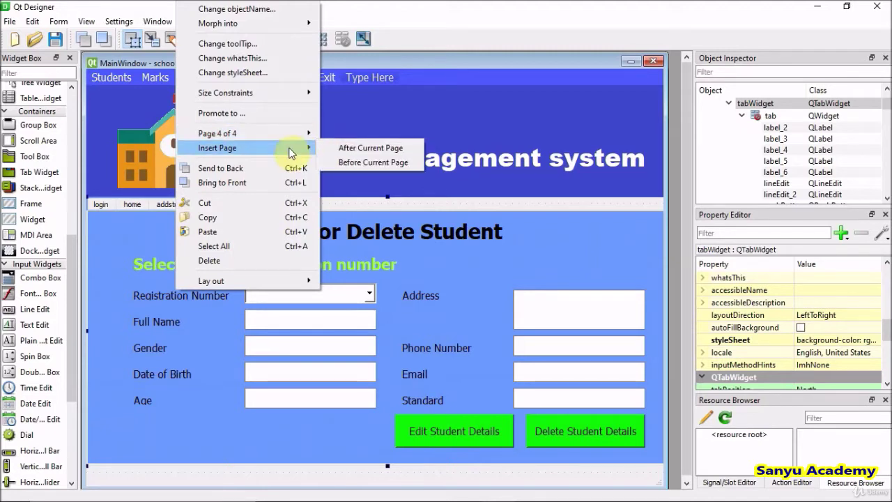
left_click(362, 149)
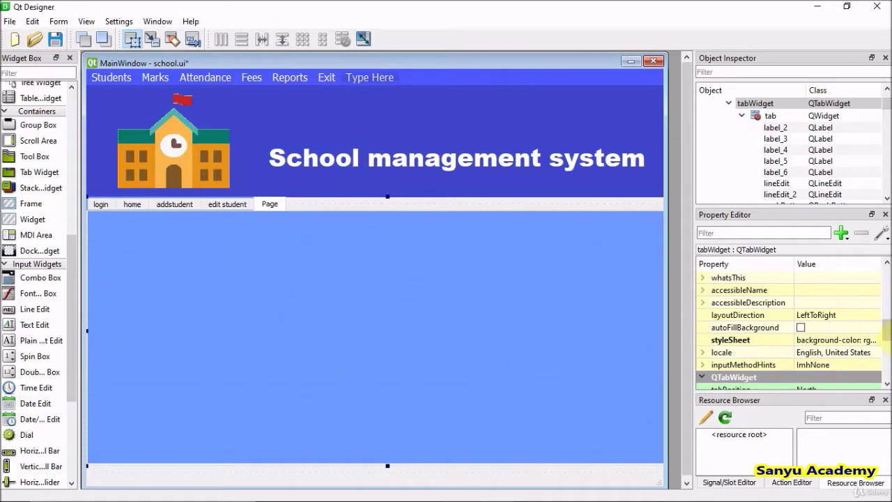
left_click_drag(887, 333, 888, 364)
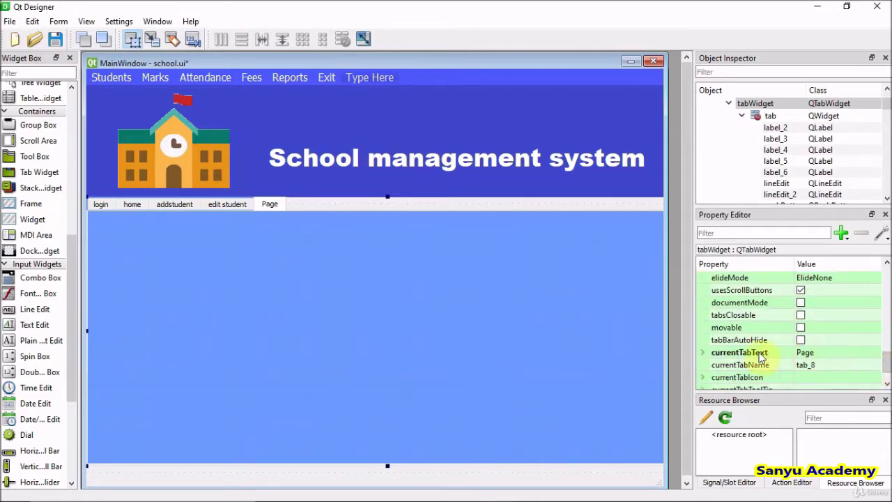
left_click(814, 353)
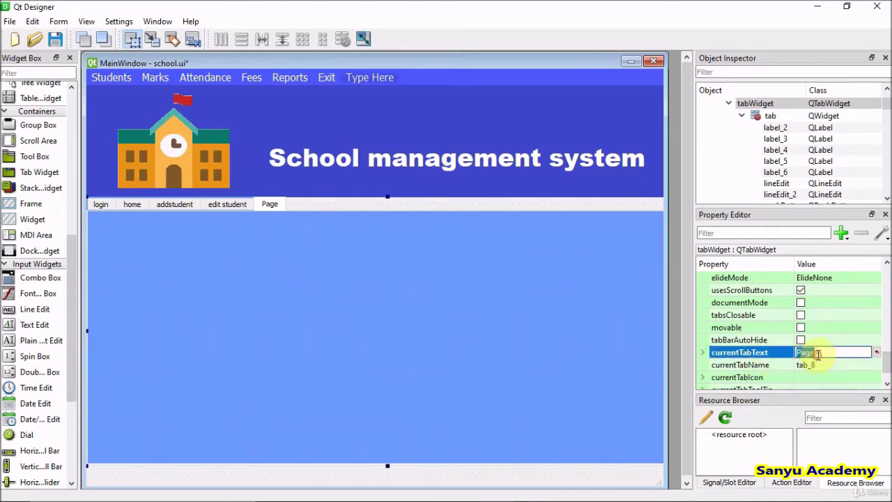
type("mark")
left_click(408, 306)
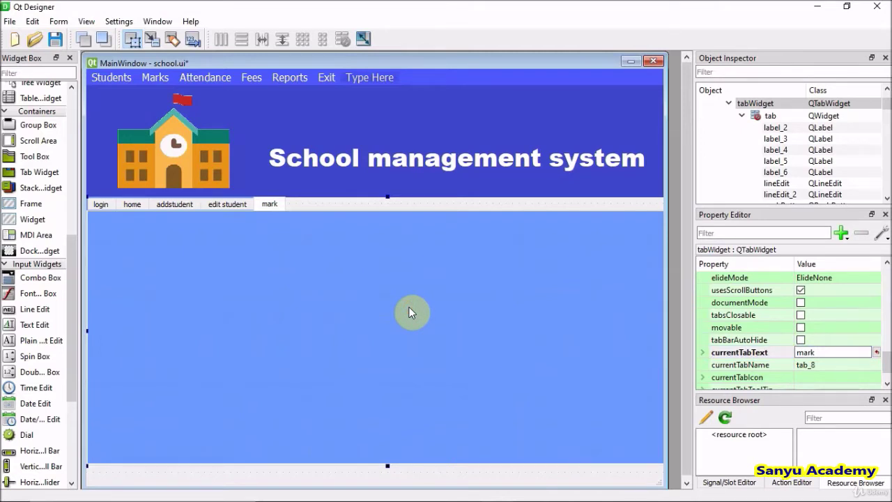
Add a group box to the mark page and enlarge it to fill roughly the left half of the page
left_click_drag(76, 295, 75, 209)
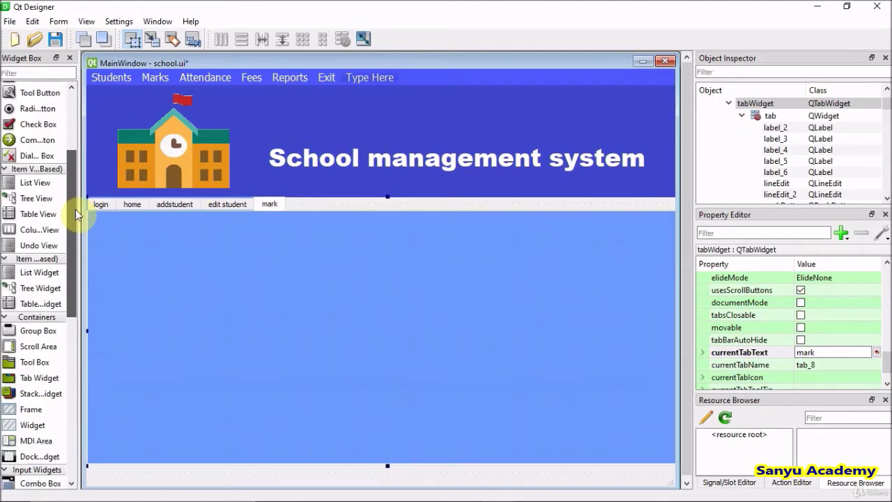
left_click_drag(10, 332, 106, 232)
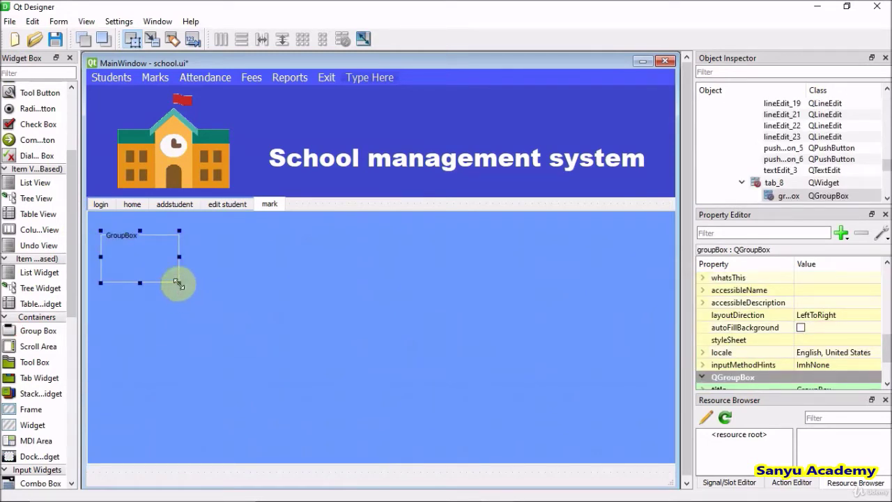
left_click_drag(179, 283, 393, 453)
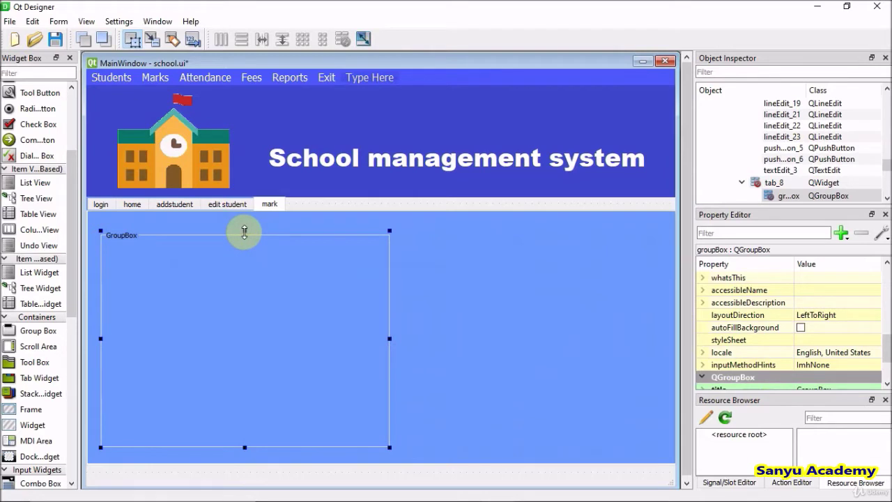
left_click_drag(243, 231, 244, 218)
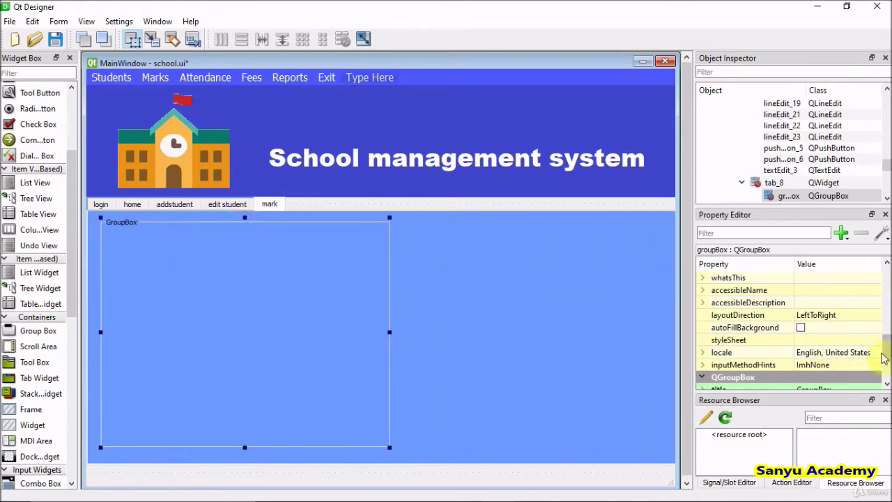
Set the group box's title to "Add Mark Details"
left_click_drag(887, 351, 886, 365)
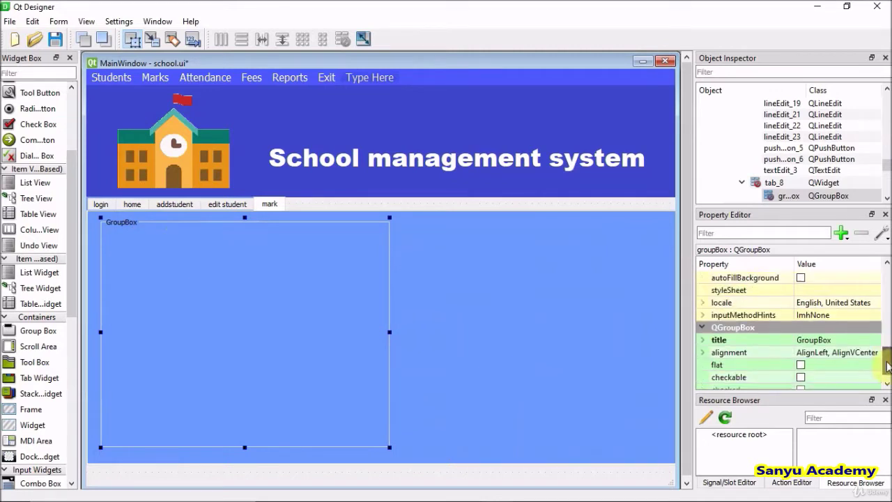
left_click(831, 340)
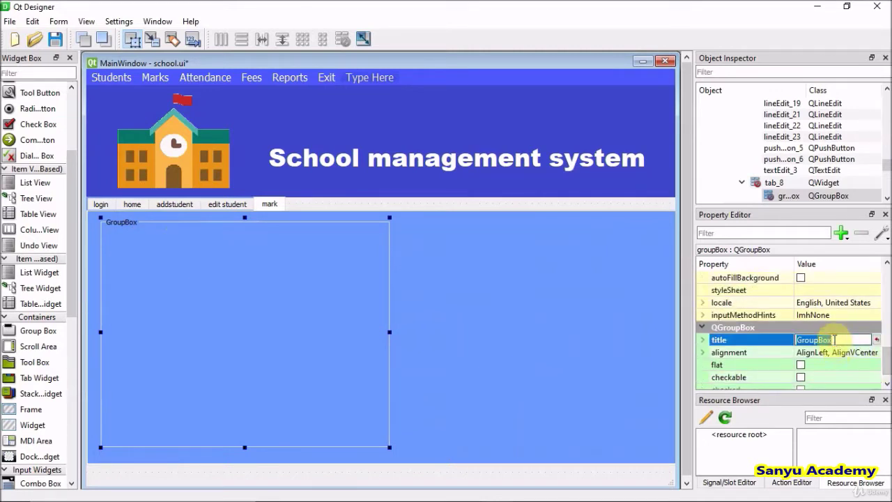
type("Add M")
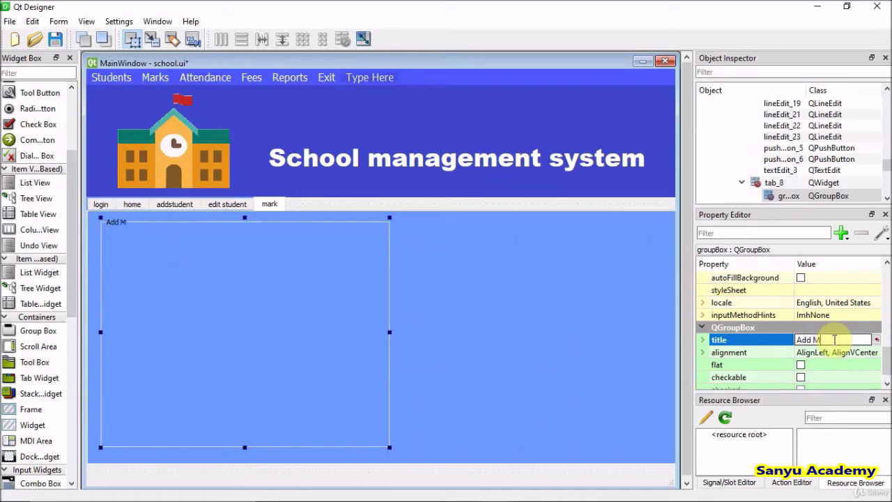
type("ark Detailss")
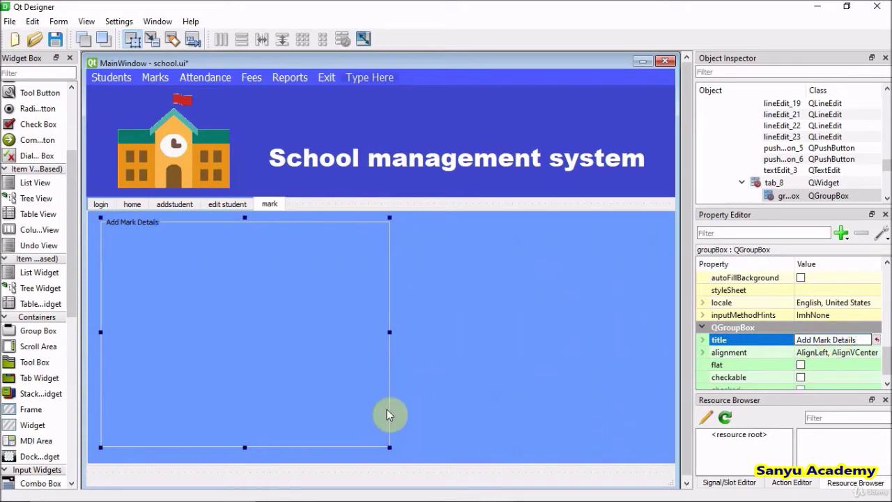
left_click(235, 337)
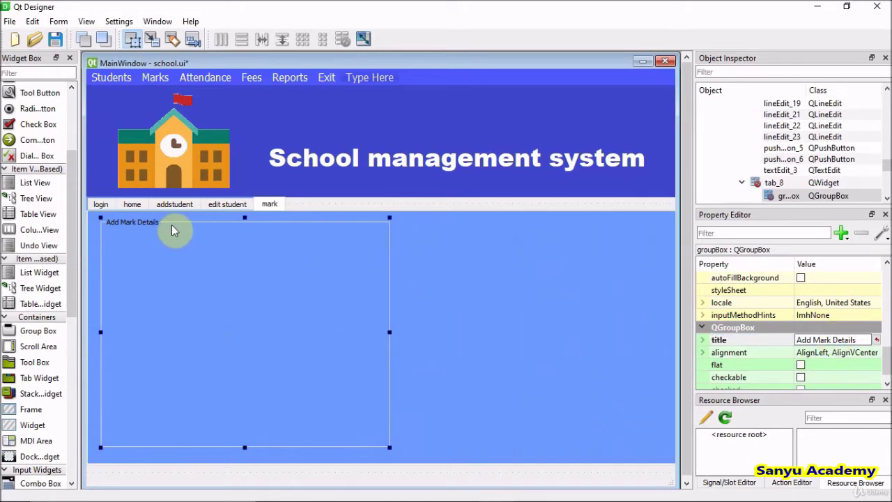
Copy the login page's "Administrator Login" and "Enter username and password" labels into the mark page's group box and place them along its upper edge
left_click(101, 204)
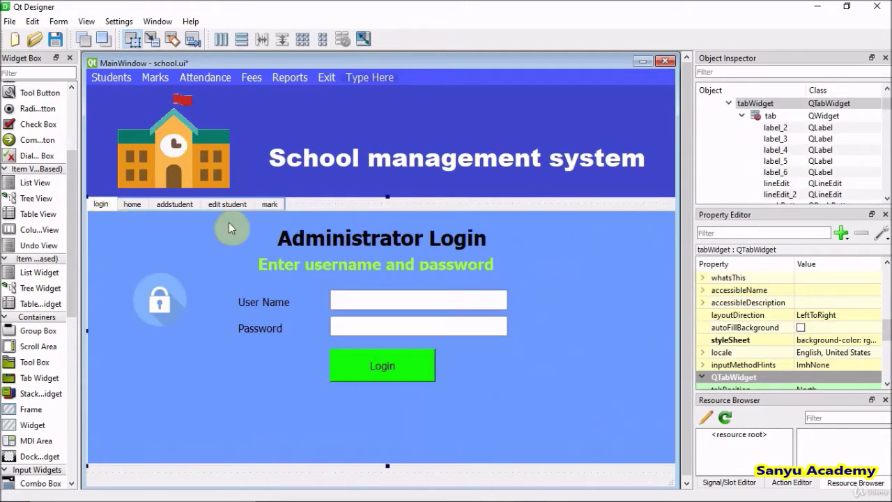
left_click(375, 242)
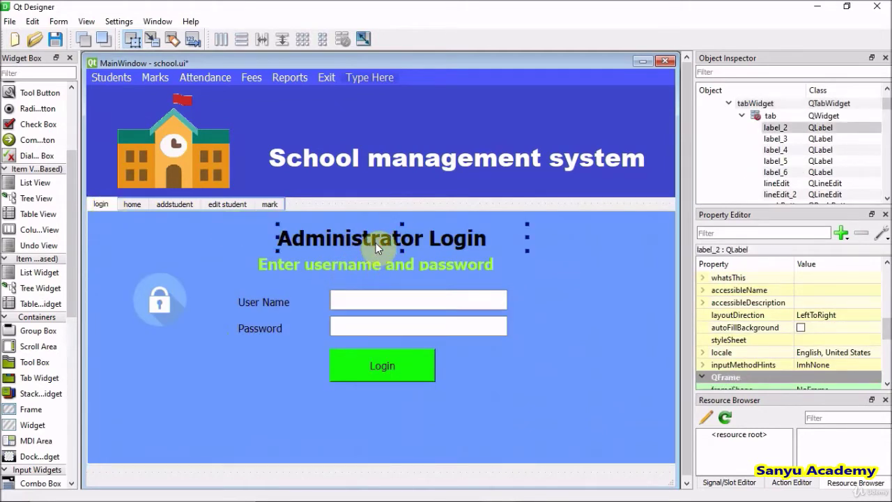
left_click(376, 266, "ctrl")
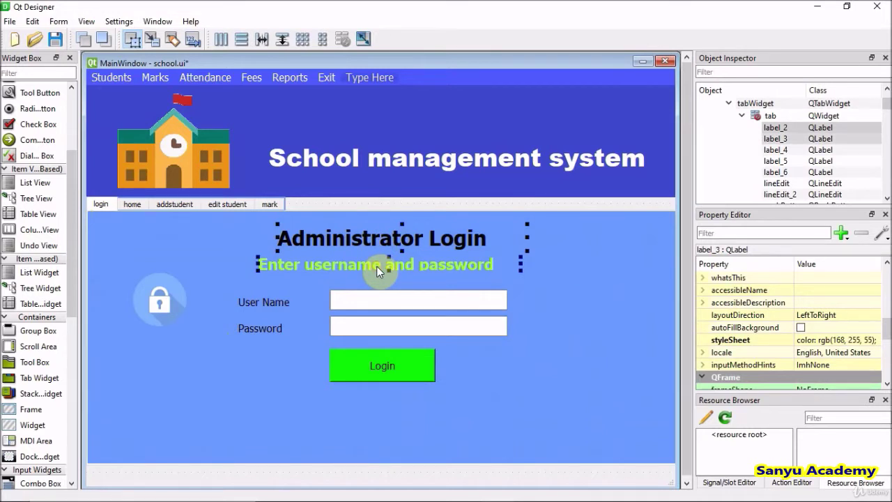
right_click(376, 265)
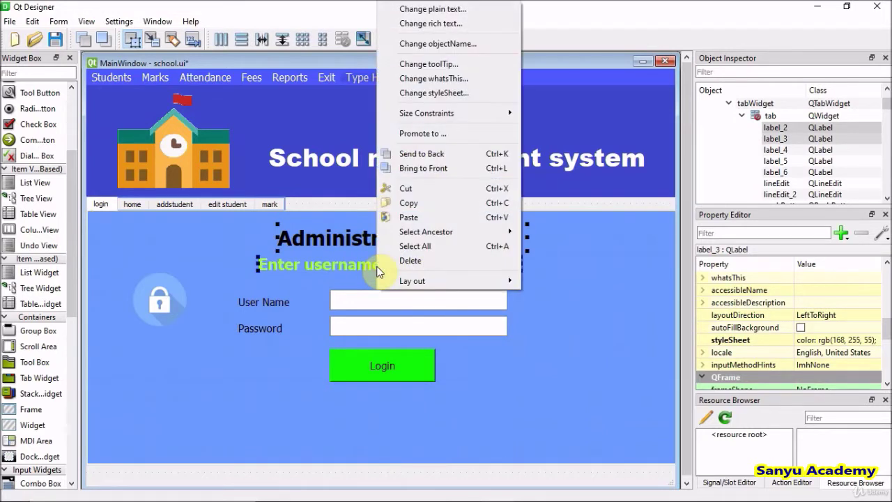
left_click(453, 202)
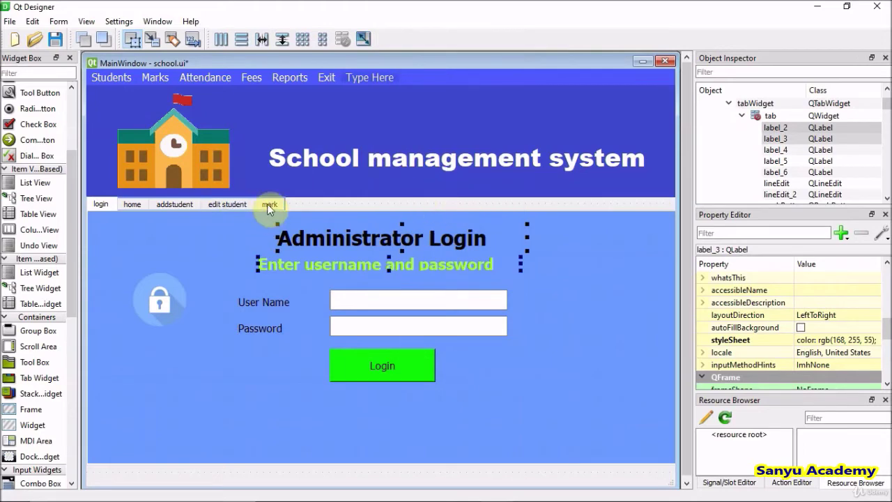
left_click(268, 205)
right_click(230, 255)
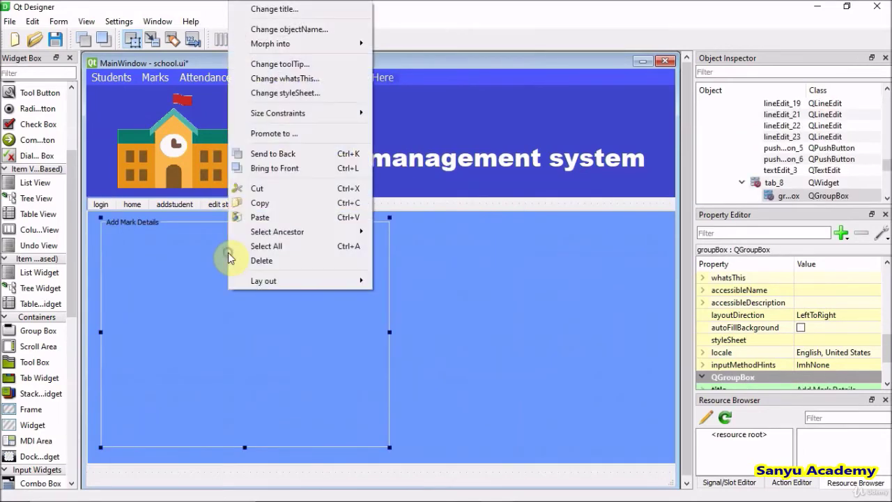
left_click(261, 217)
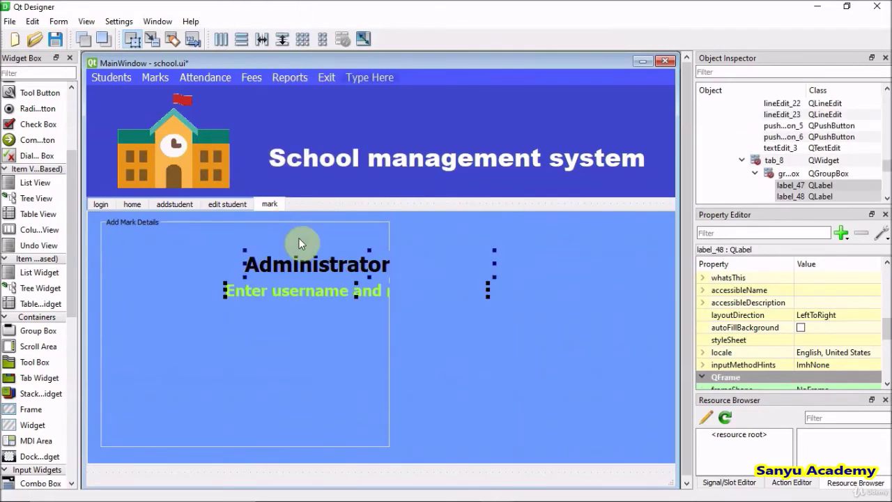
left_click_drag(324, 266, 207, 242)
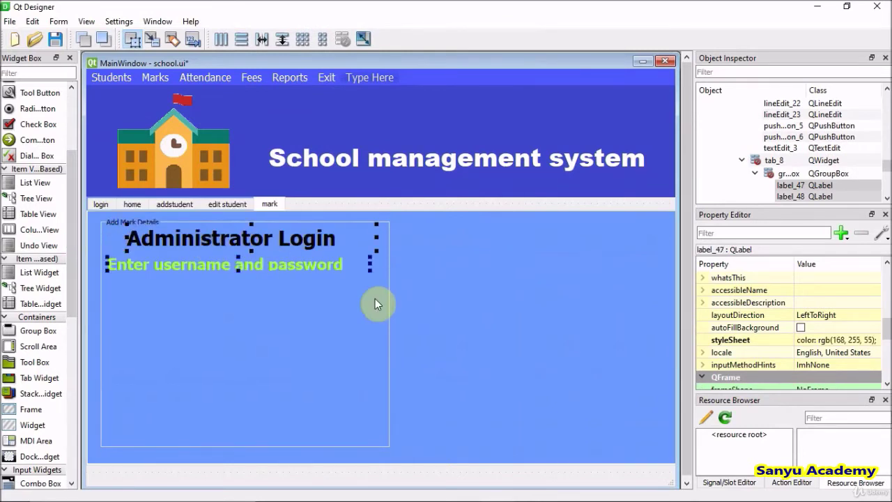
left_click(438, 274)
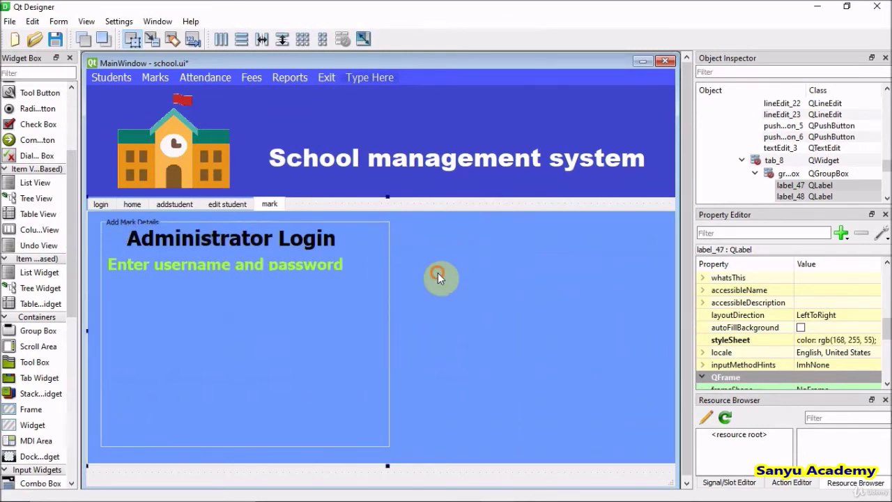
Change the text of the pasted "Administrator Login" heading label to "Add Mark Details"
left_click(333, 237)
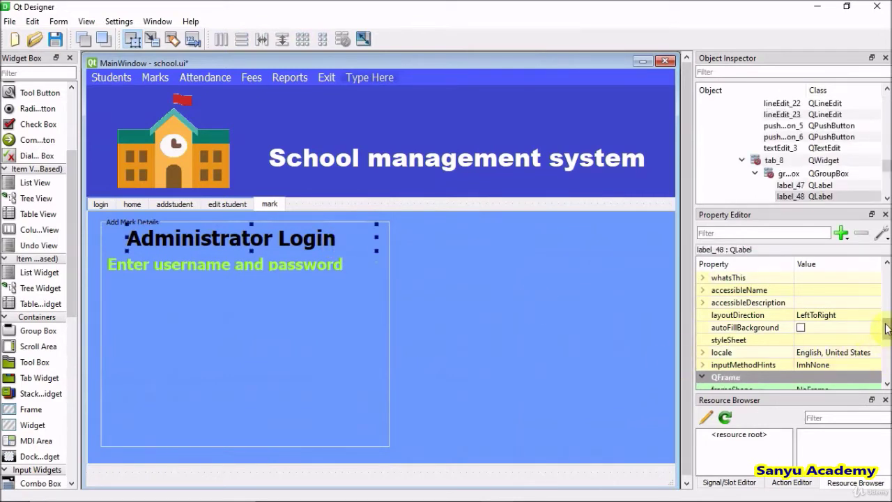
left_click_drag(885, 326, 888, 352)
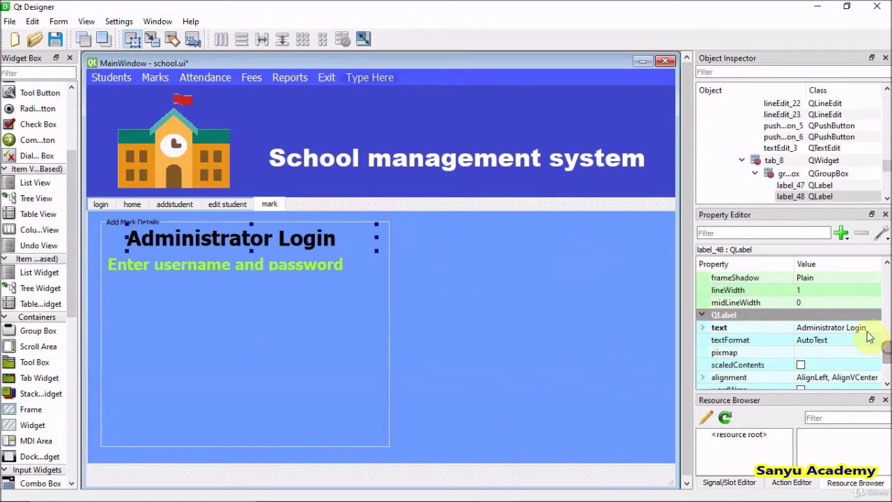
left_click(869, 333)
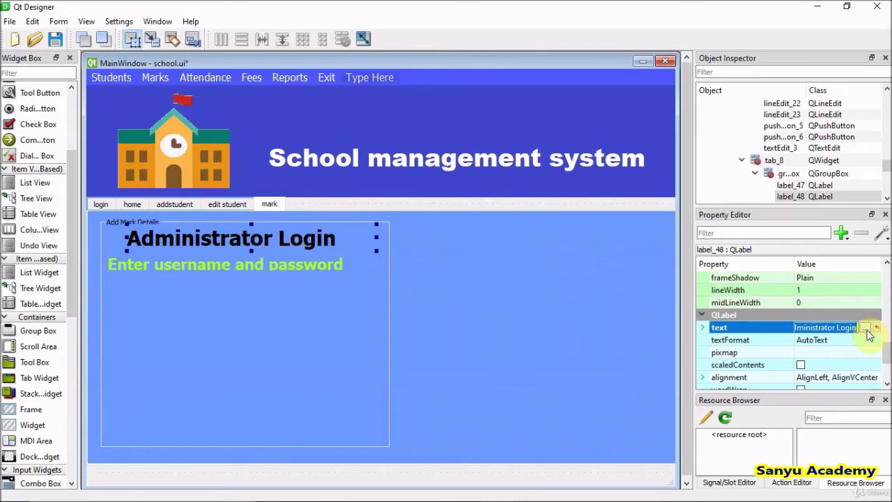
key("BackSpace")
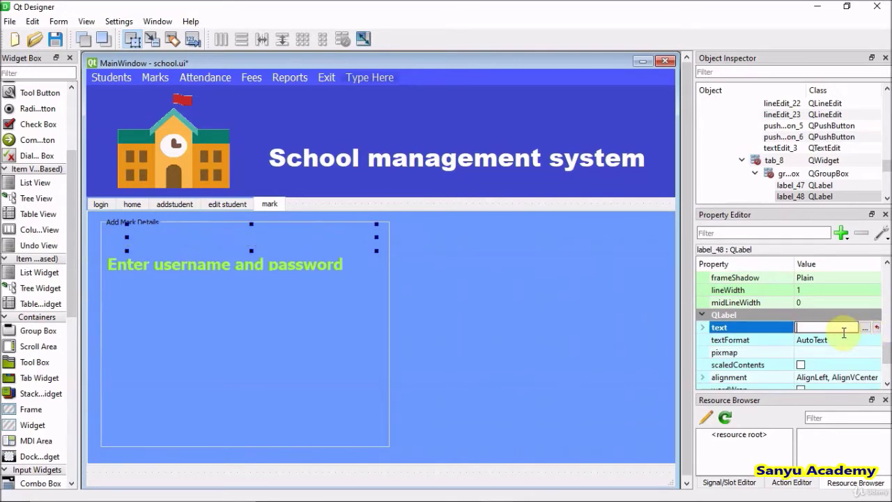
type("Add Mark De")
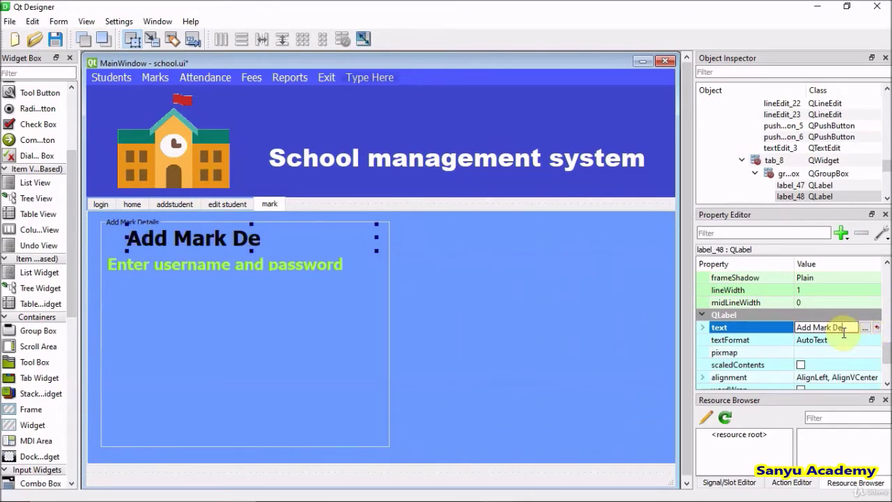
type("tails")
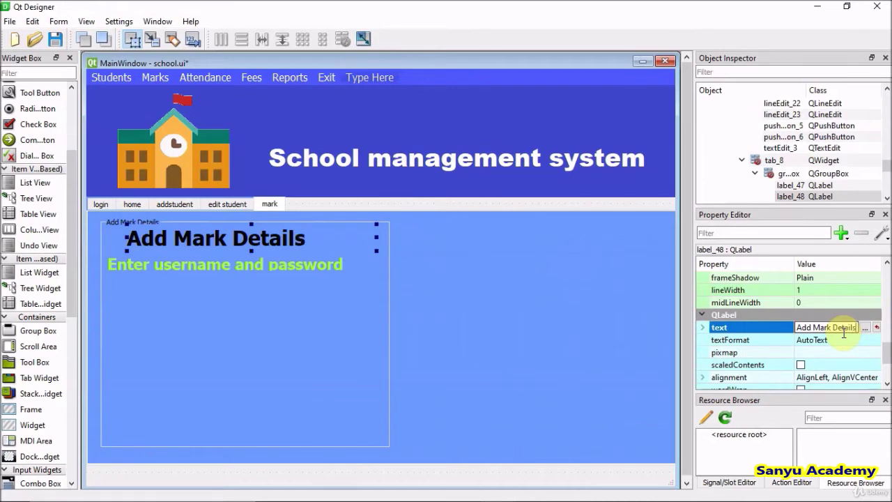
Change the text of the pasted green label below the heading to "Enter marks"
left_click(285, 265)
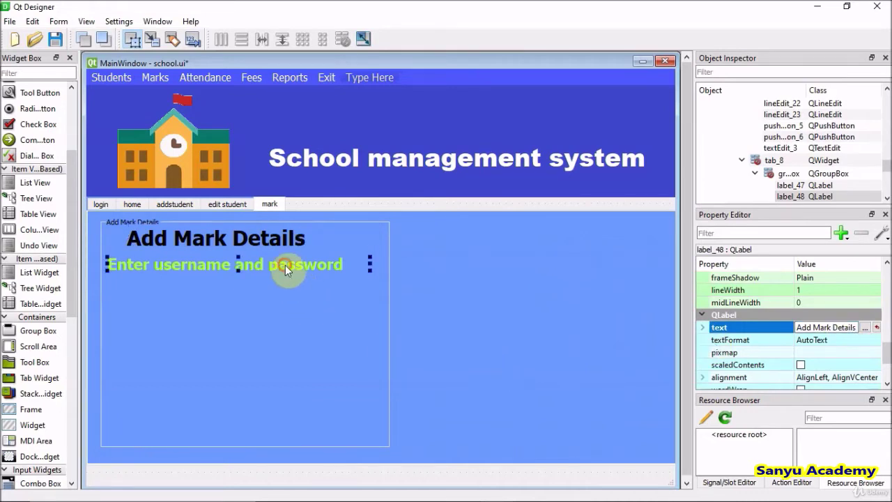
double_click(816, 325)
key("BackSpace")
key("BackSpace")
key("BackSpace")
key("BackSpace")
key("BackSpace")
key("BackSpace")
key("BackSpace")
key("BackSpace")
key("BackSpace")
key("BackSpace")
key("BackSpace")
key("BackSpace")
key("BackSpace")
key("BackSpace")
key("BackSpace")
key("BackSpace")
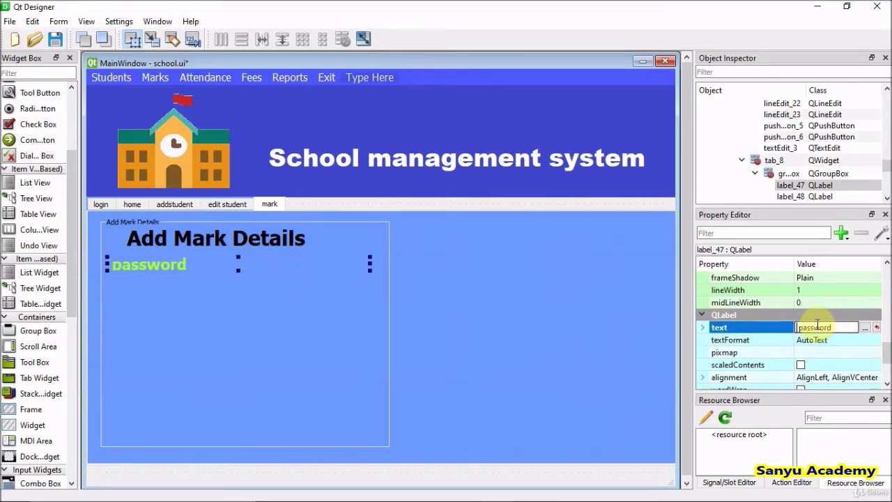
key("Delete")
key("Delete")
key("Delete")
key("Delete")
key("Delete")
key("Delete")
key("Delete")
key("Delete")
type("E")
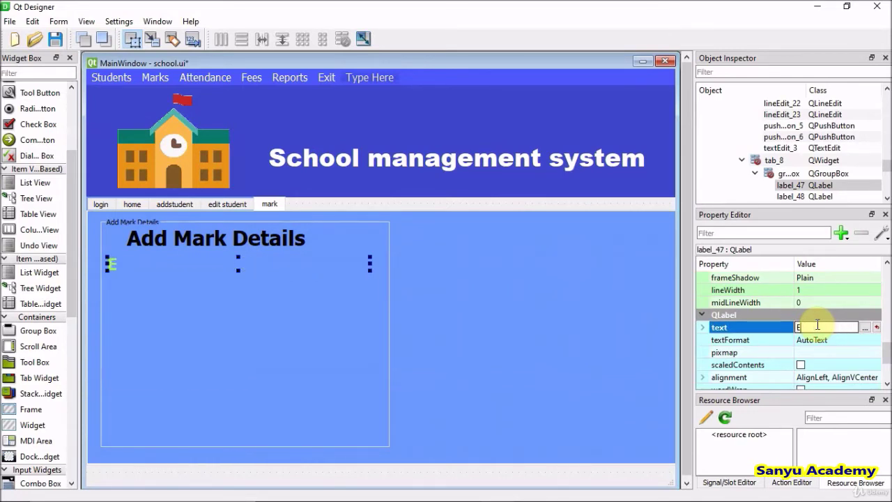
type("nter marks")
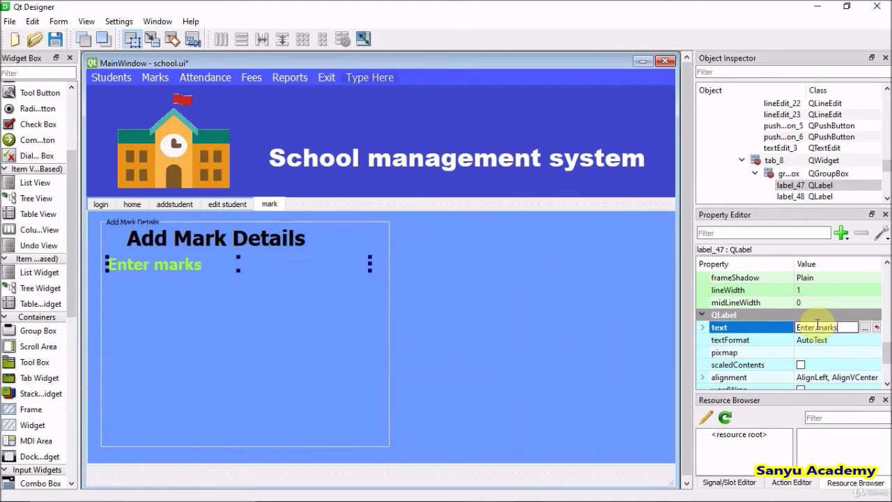
left_click(492, 283)
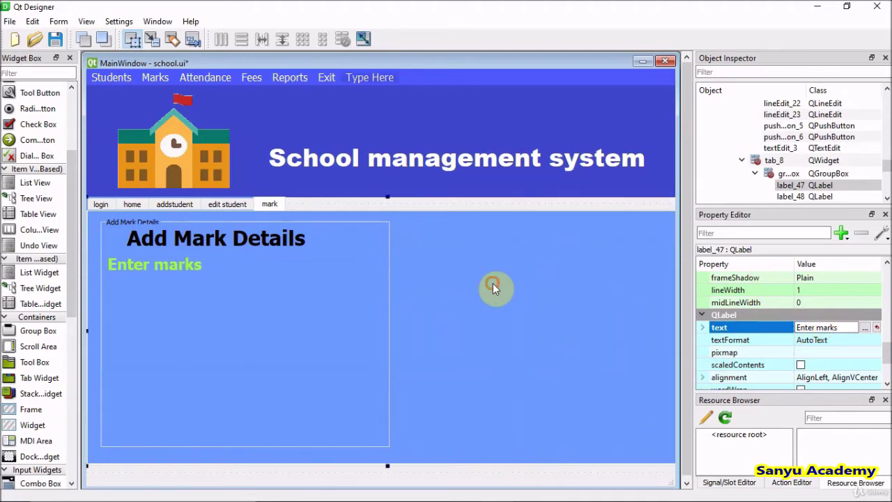
Stretch the mark page's group box slightly further down and save the form
left_click(263, 433)
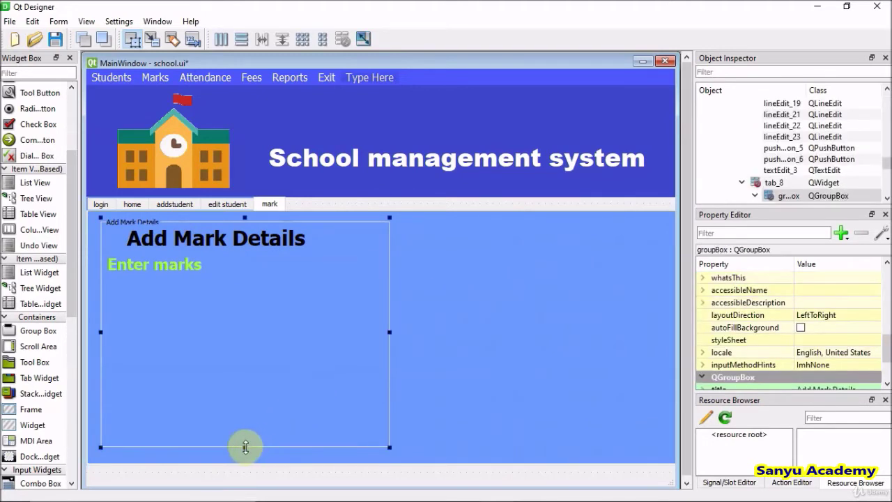
left_click_drag(245, 448, 245, 454)
left_click(460, 380)
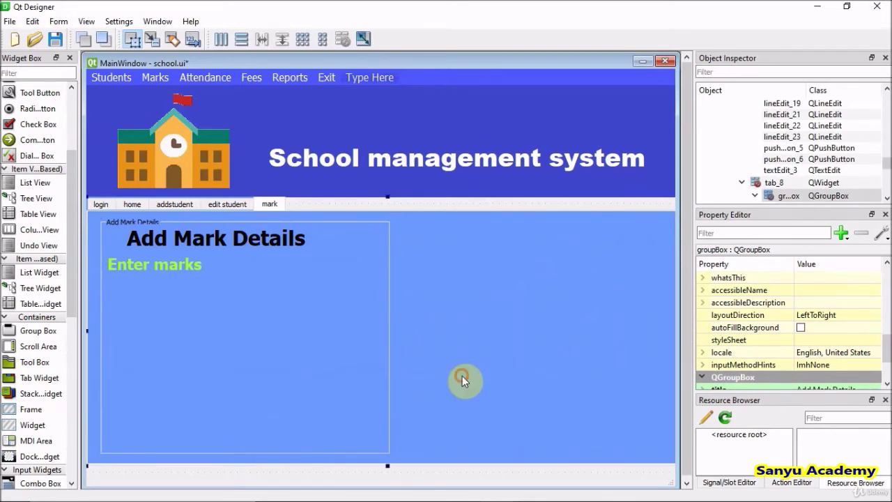
left_click(55, 39)
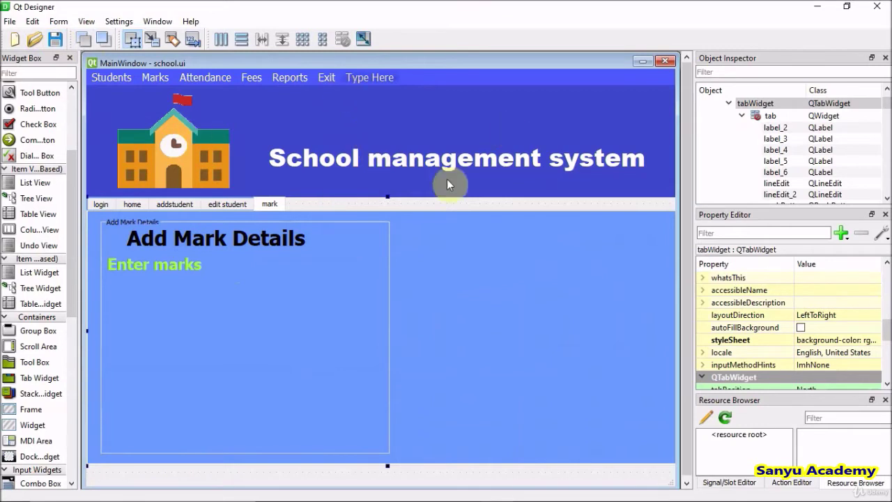
Copy the edit student page's "Registration Number" label and combo box into the mark page's group box, placing them below "Enter marks"
left_click(227, 203)
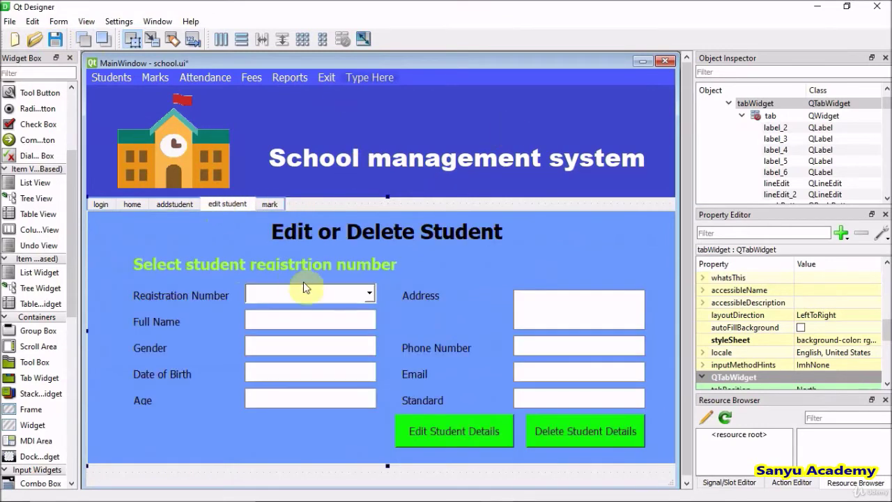
left_click(222, 300)
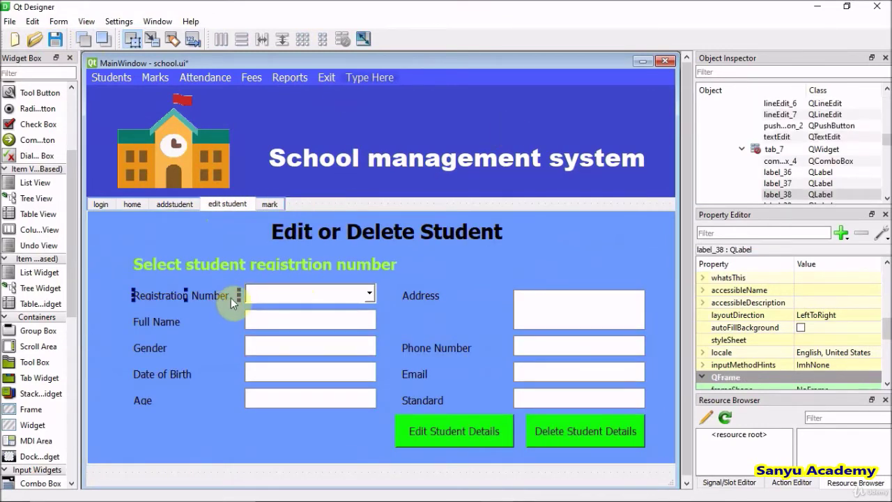
left_click(261, 294)
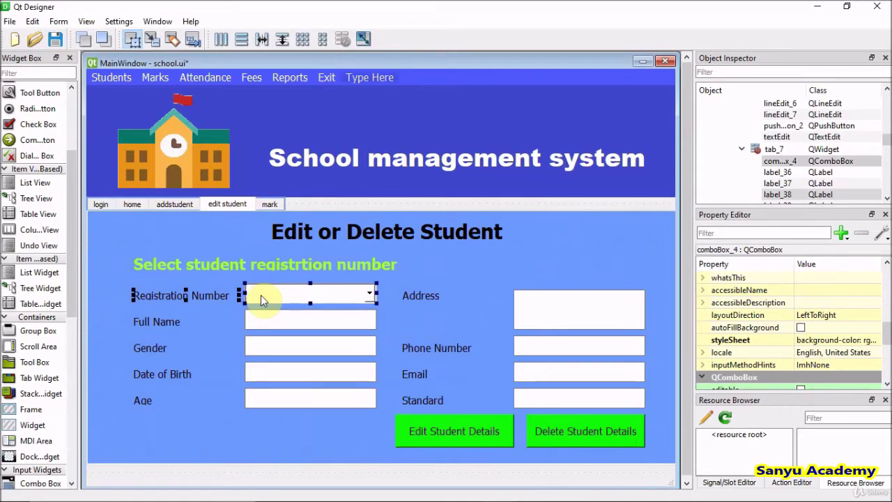
right_click(261, 295)
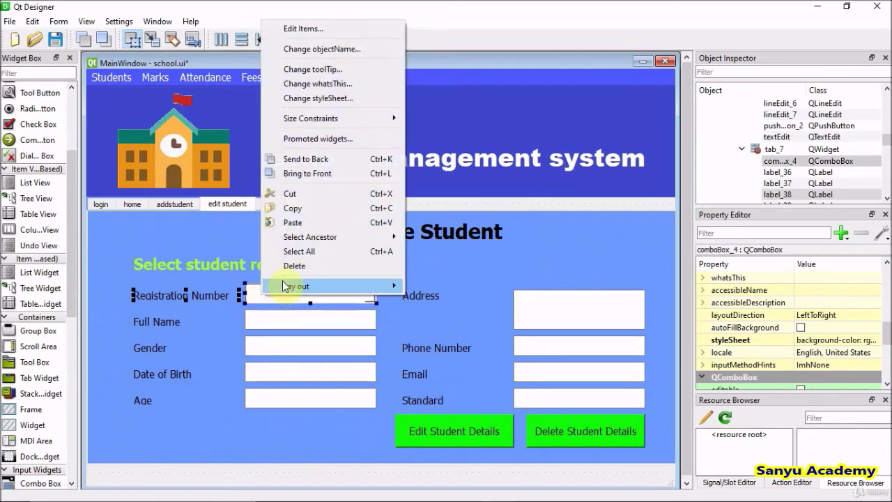
left_click(314, 213)
left_click(268, 205)
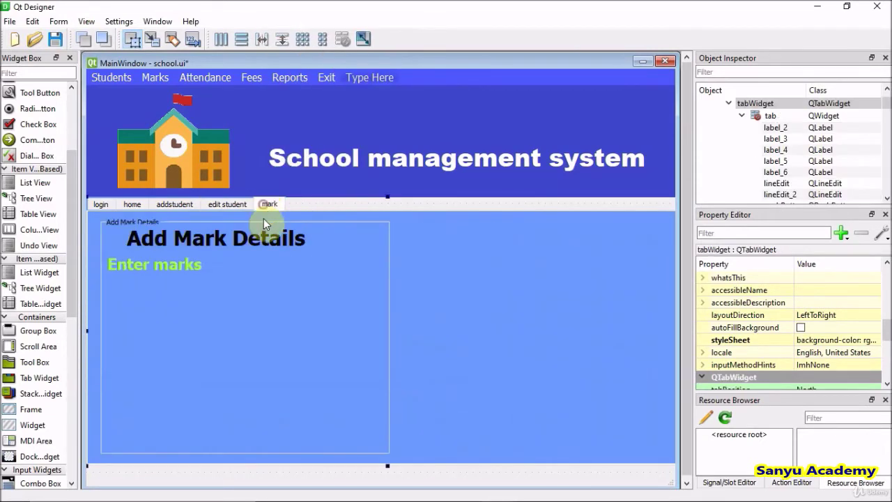
right_click(209, 277)
left_click(235, 215)
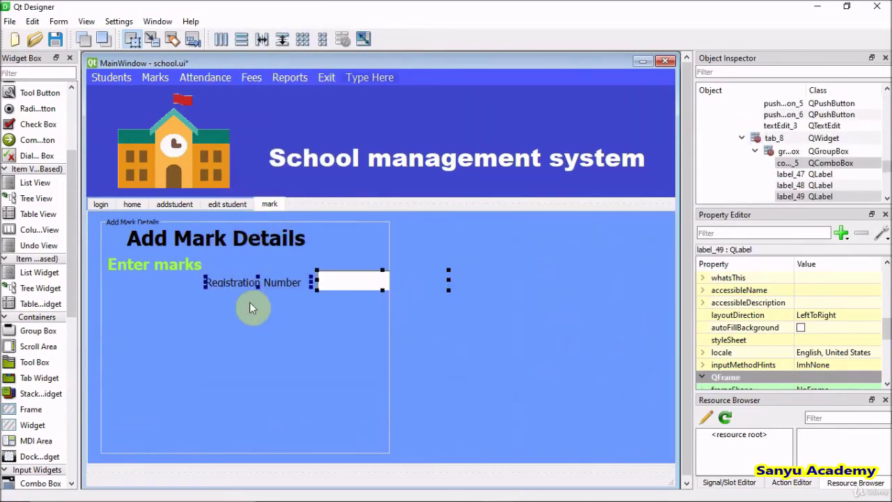
left_click_drag(331, 284, 241, 290)
left_click(265, 325)
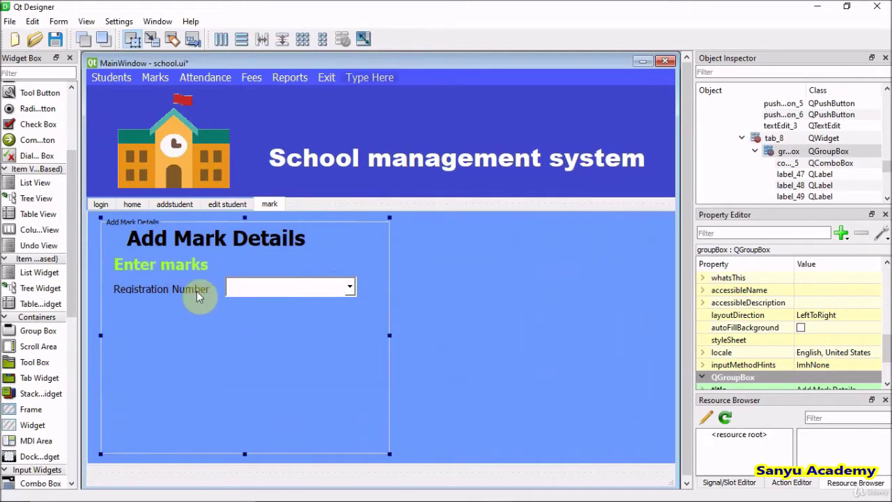
Copy the edit student page's "Full Name" label and line edit into the mark page's group box, aligned below the Registration Number row
left_click(228, 204)
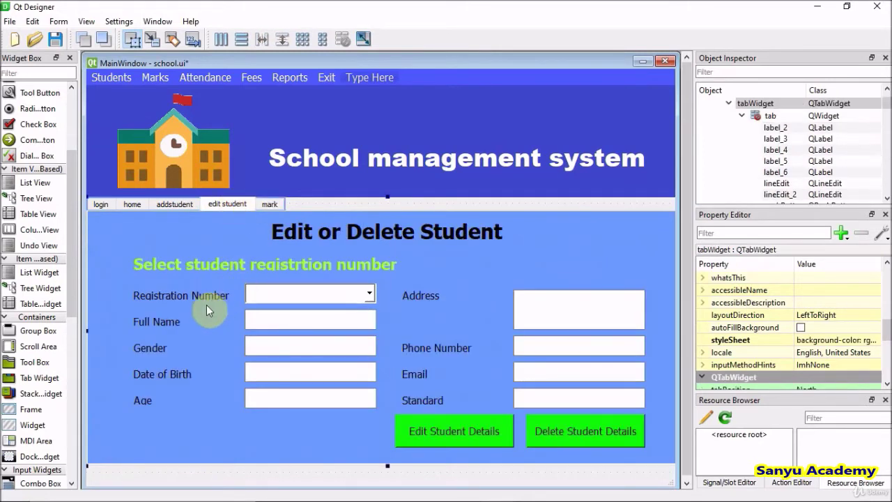
left_click(171, 322)
left_click(255, 320, "ctrl")
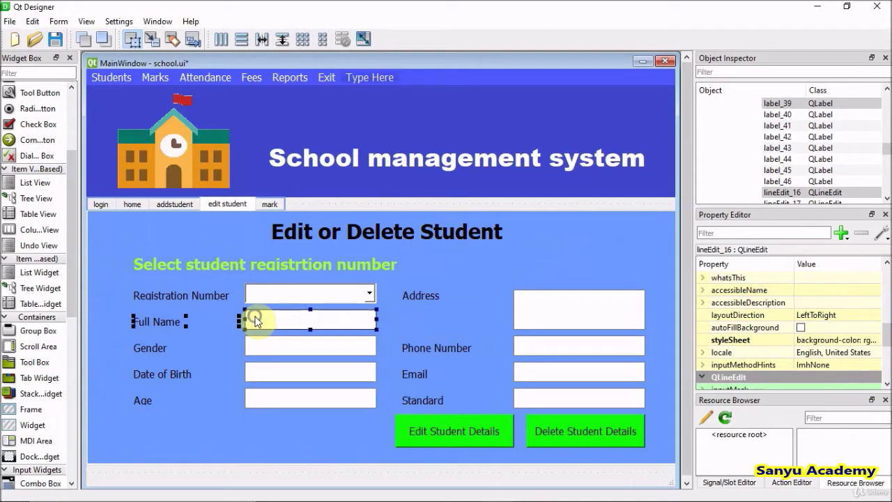
right_click(255, 321)
left_click(292, 230)
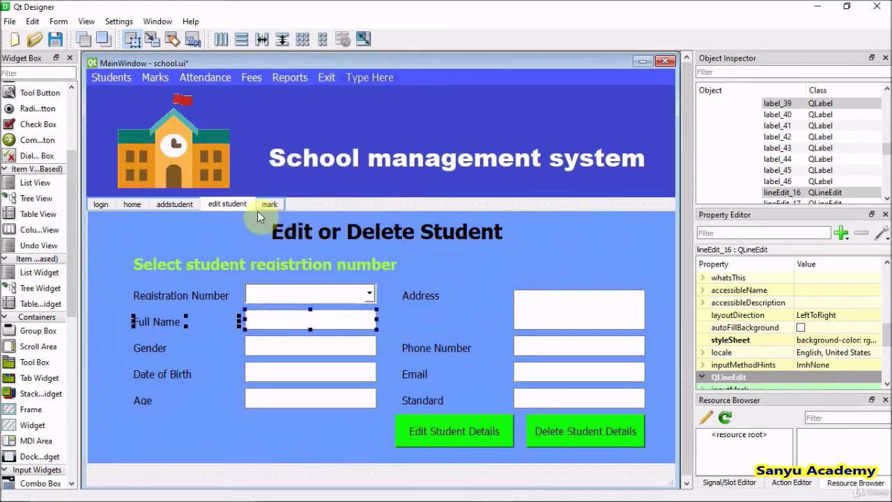
left_click(267, 204)
right_click(202, 323)
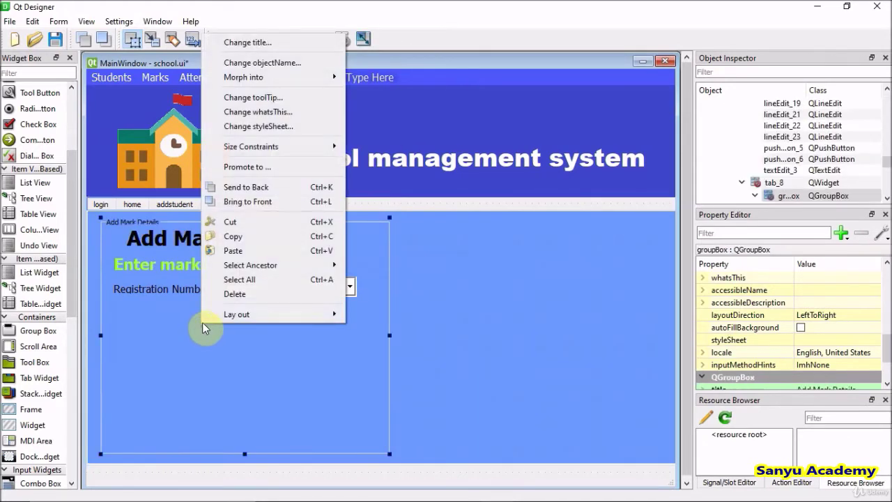
left_click(243, 255)
left_click_drag(304, 323, 242, 309)
left_click(233, 360)
Change the text of the pasted "Full Name" label in the group box to "Exam Name"
left_click(149, 315)
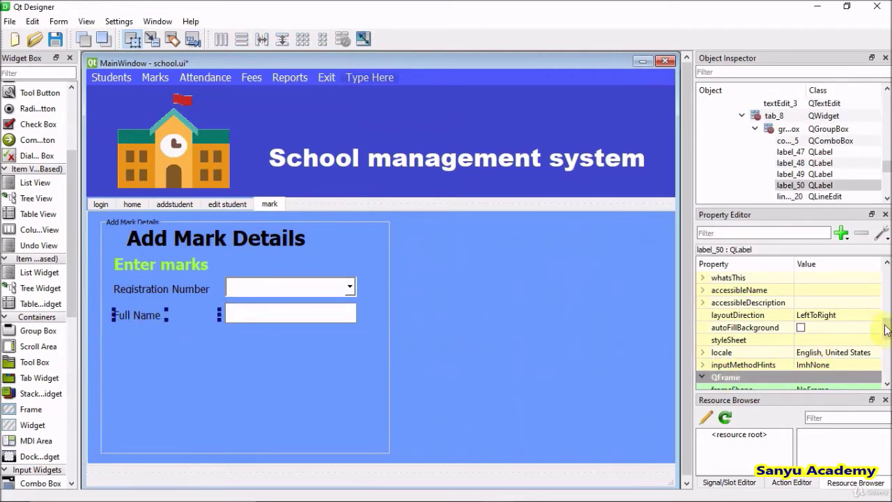
scroll(887, 329, "down", 3)
left_click(848, 328)
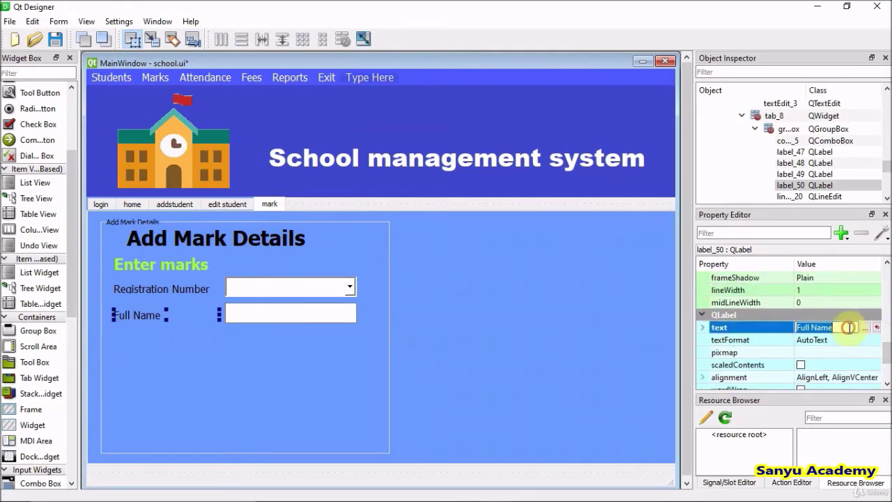
key("BackSpace")
type("E")
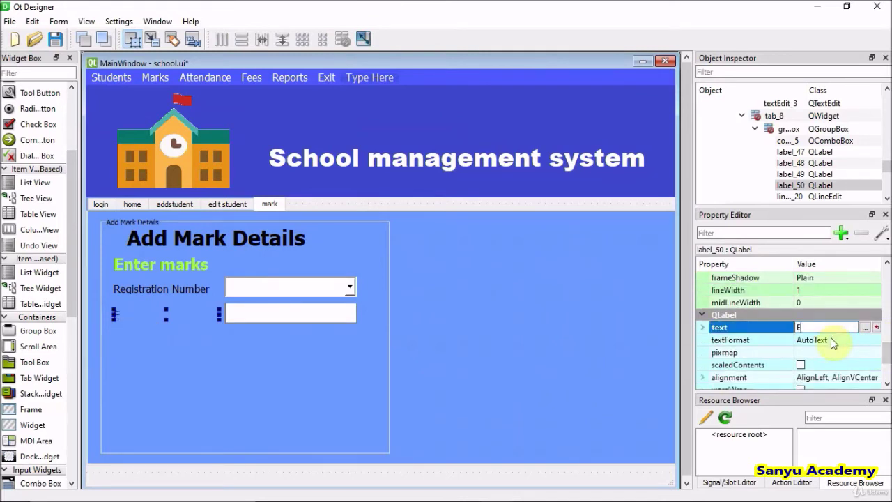
type("xam Name")
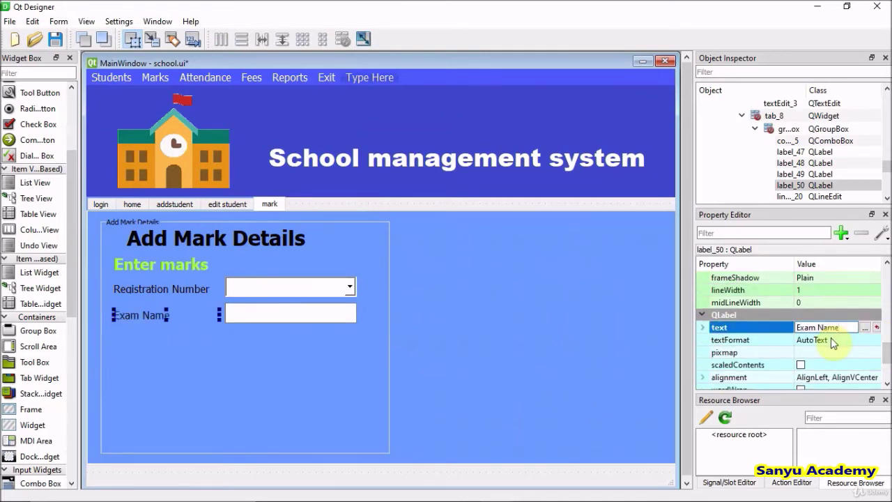
left_click(503, 361)
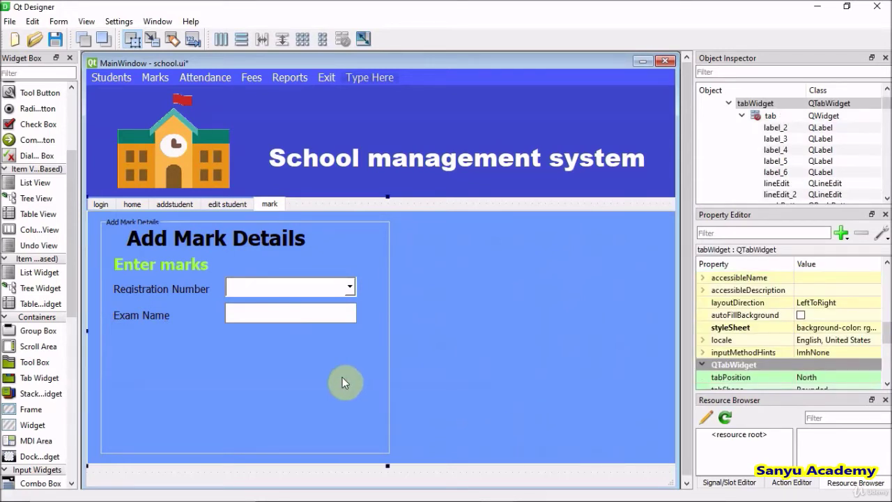
Shorten the header banner from its lower edge and extend the tab widget upward into the freed space
left_click(343, 180)
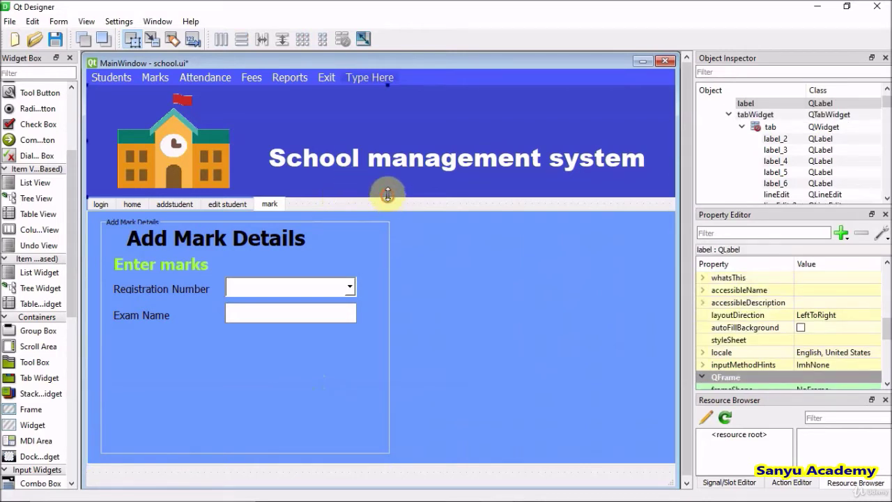
left_click_drag(387, 194, 393, 139)
left_click(408, 214)
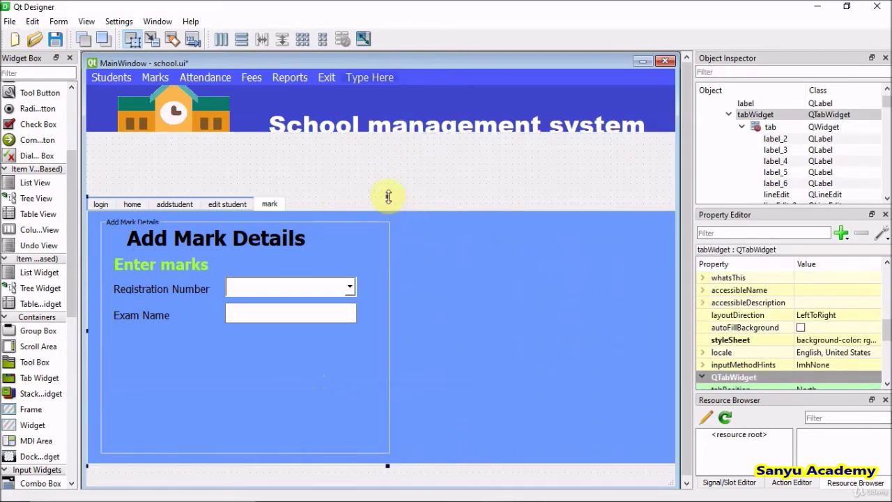
left_click_drag(388, 196, 385, 146)
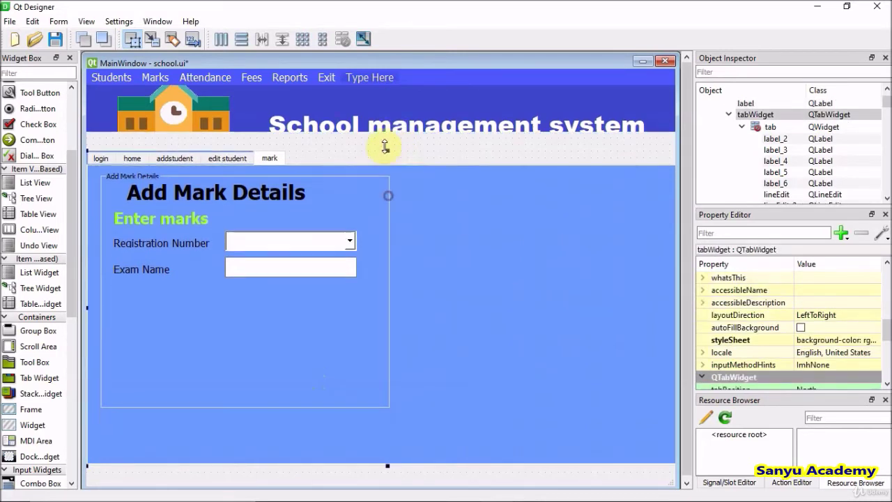
Extend the group box's lower edge down to just above the bottom of the mark page
left_click(293, 412)
left_click_drag(239, 408, 244, 446)
left_click(278, 396)
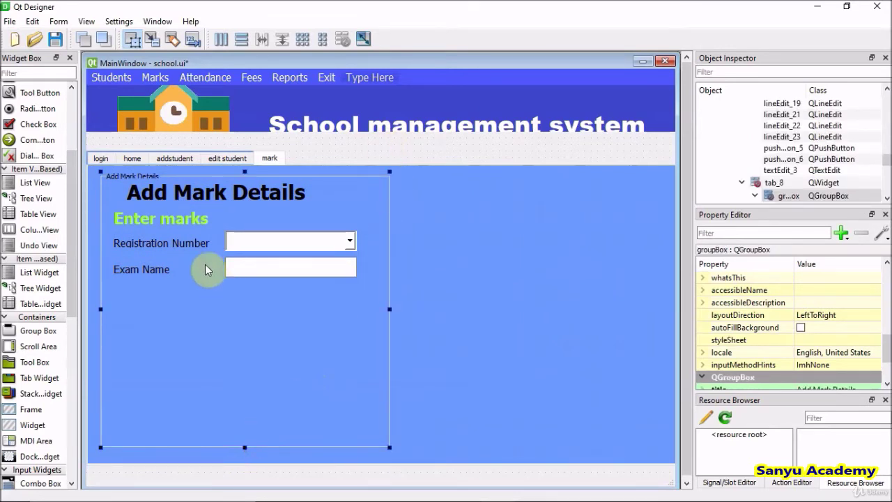
Duplicate the "Exam Name" label and its line edit inside the group box and align the copies directly below the originals
left_click(172, 275)
left_click(279, 266, "ctrl")
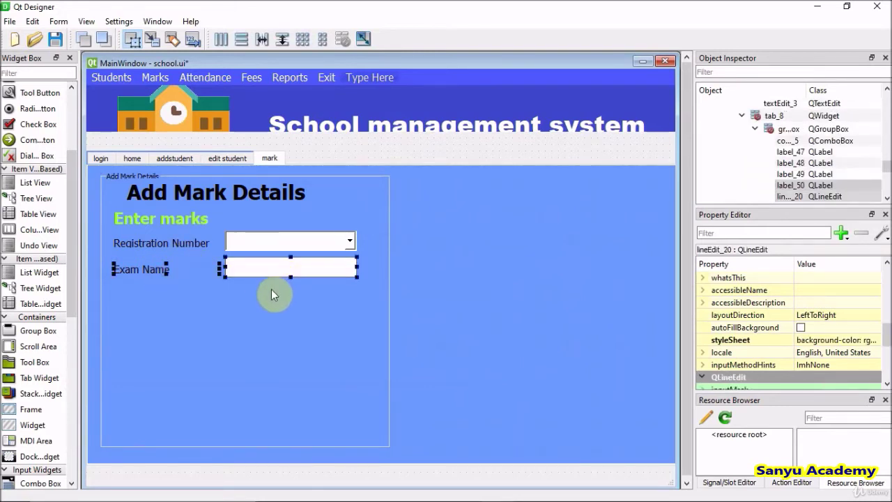
right_click(277, 265)
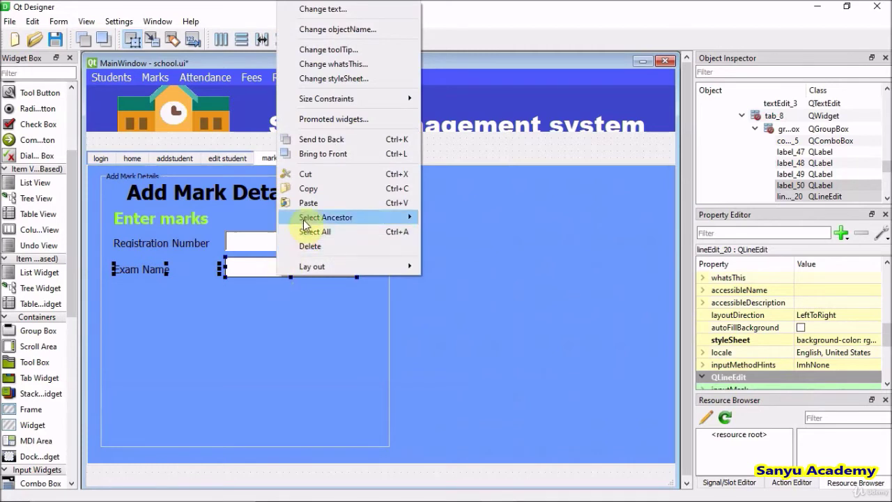
left_click(316, 196)
right_click(315, 331)
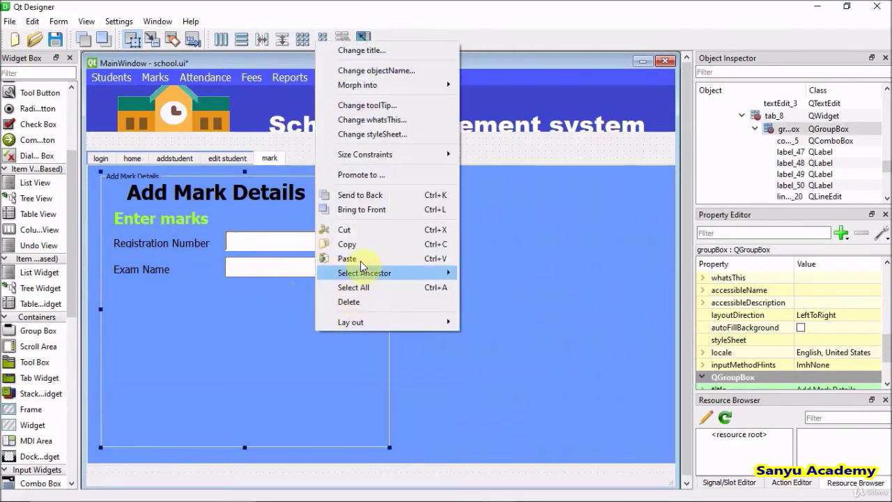
left_click(362, 259)
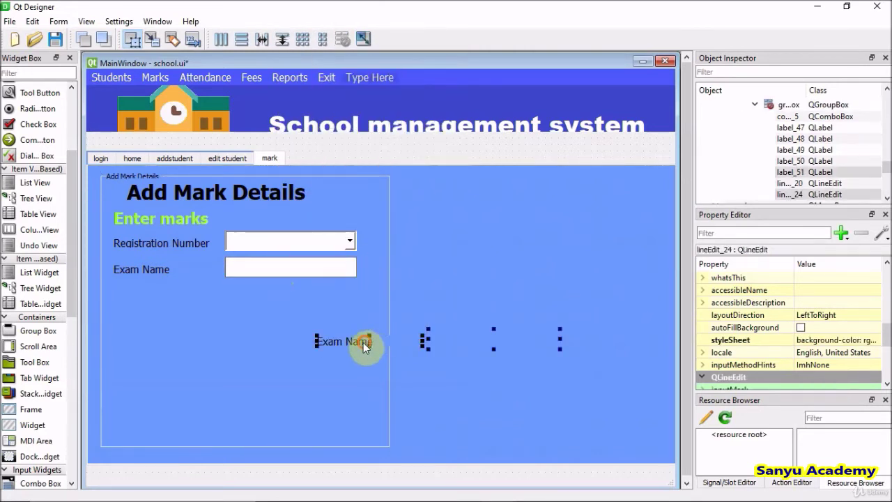
left_click_drag(364, 347, 156, 295)
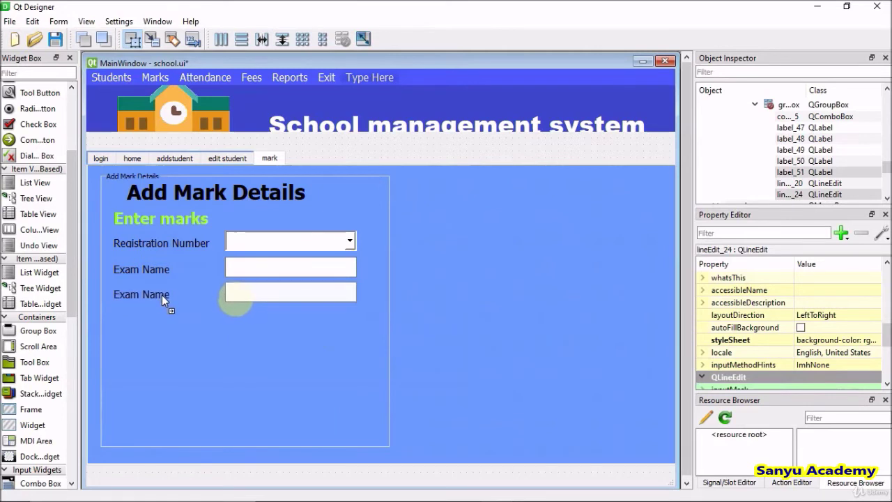
left_click(162, 295)
left_click(145, 309)
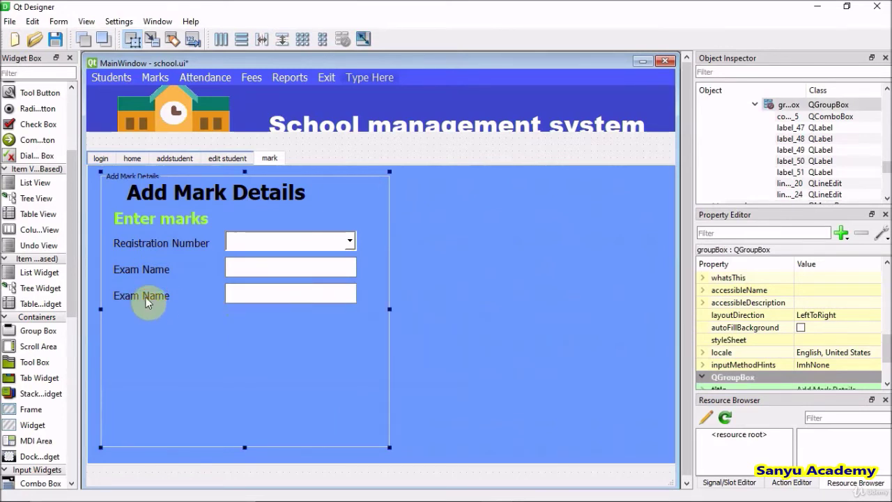
Change the text of the duplicated "Exam Name" label in the lower row to "Language"
left_click(147, 296)
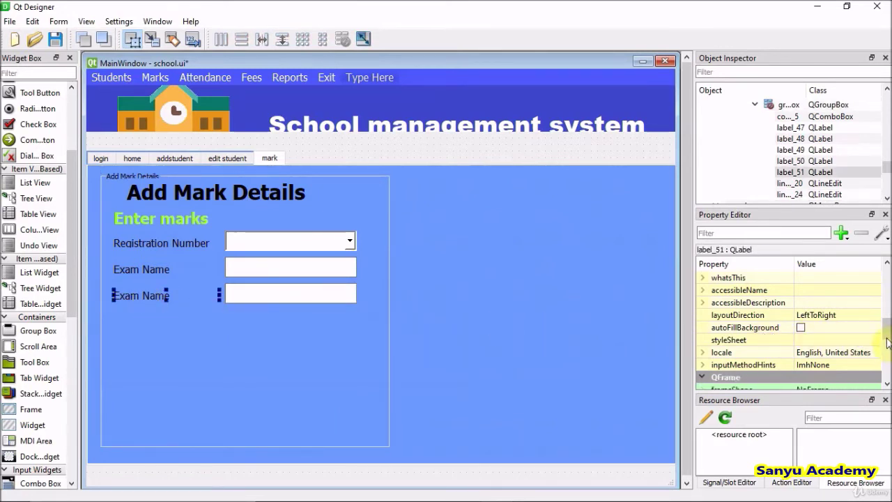
left_click_drag(887, 326, 886, 362)
scroll(885, 362, "up", 1)
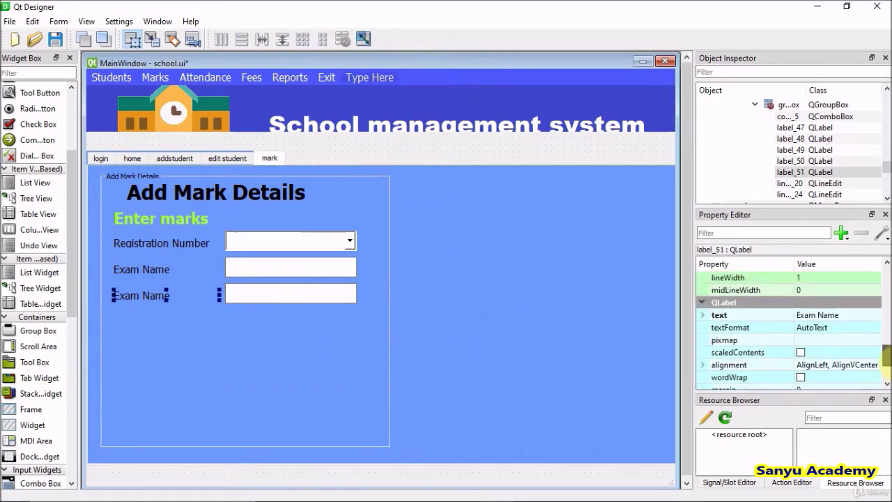
left_click(847, 314)
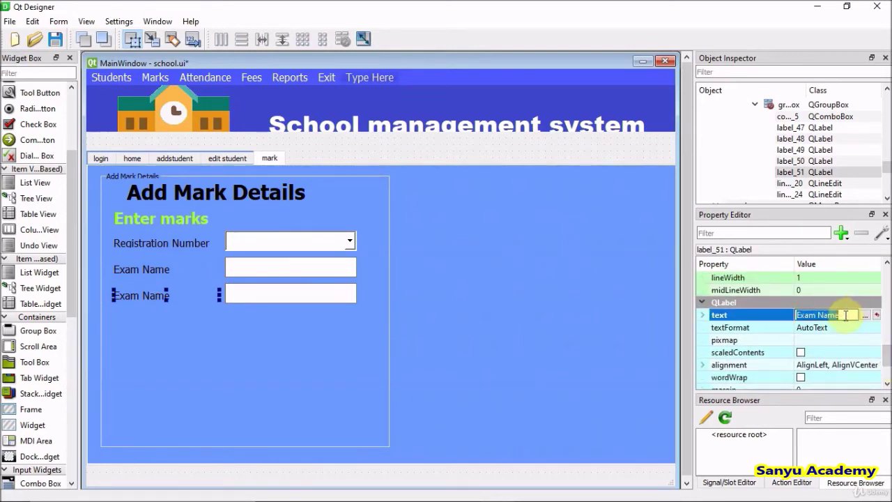
key("BackSpace")
type("Language")
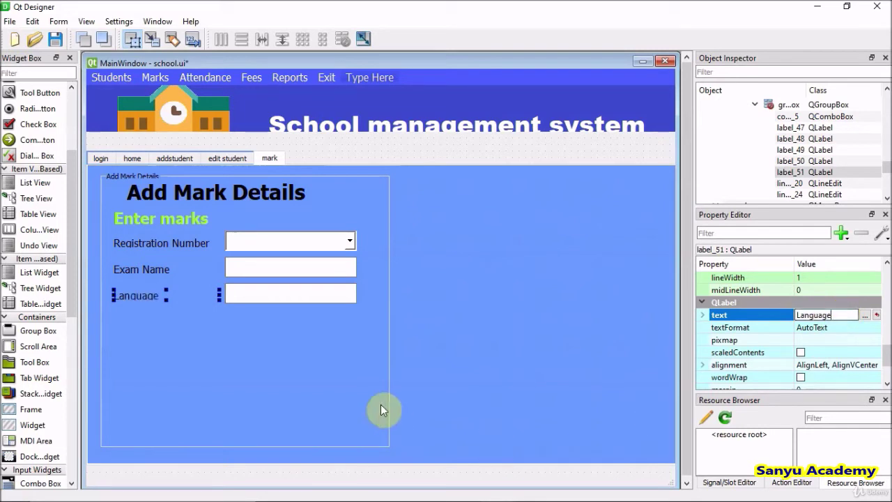
left_click(319, 352)
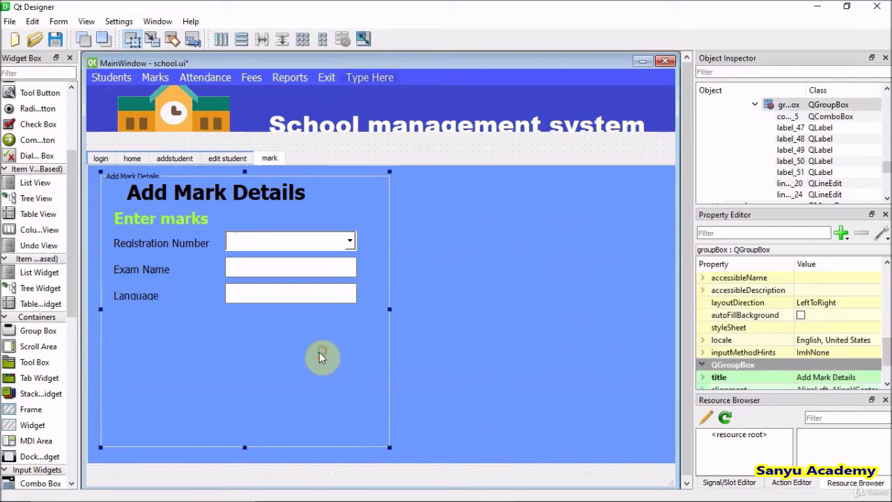
Duplicate the "Language" label and its line edit inside the group box and align the copies directly below the originals
left_click(150, 298)
left_click(255, 295, "ctrl")
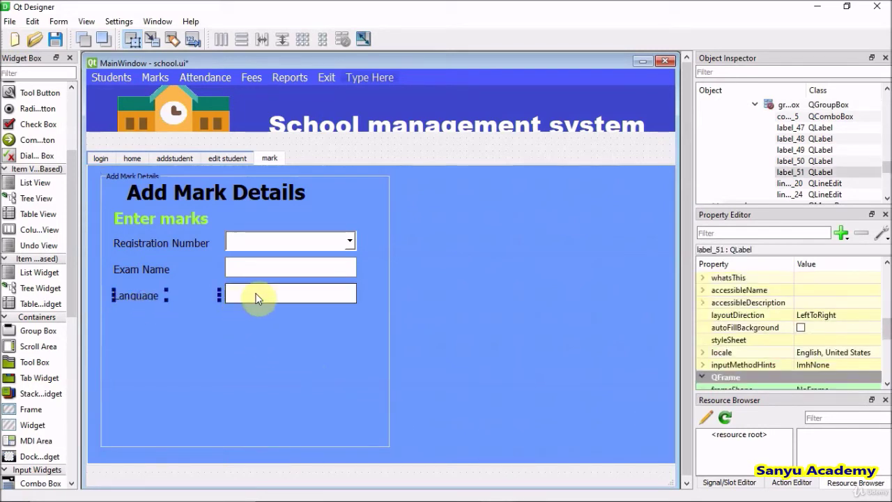
right_click(255, 295)
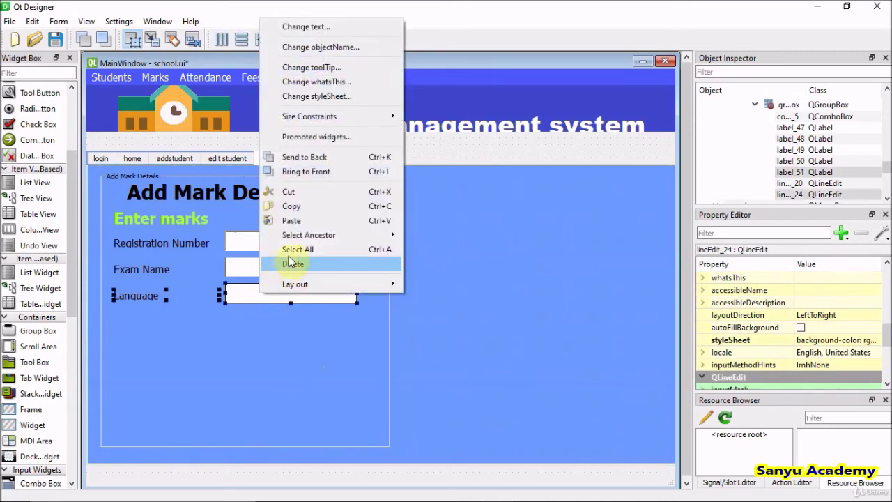
left_click(312, 212)
right_click(325, 320)
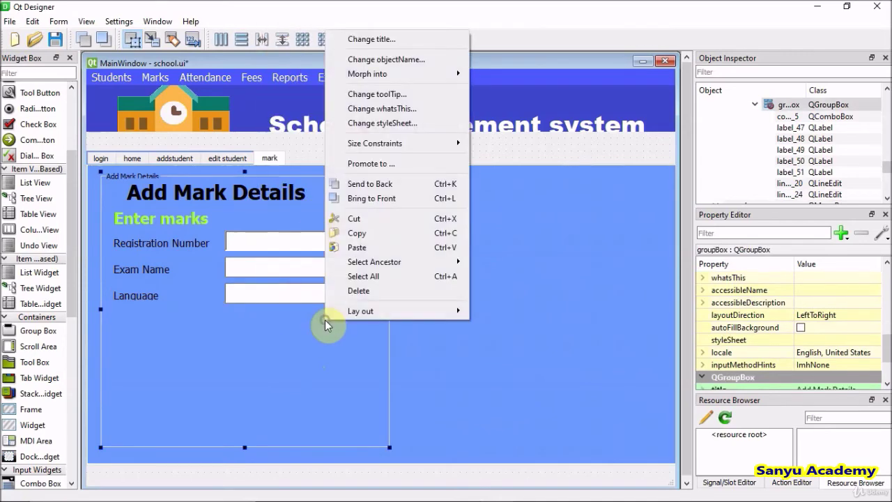
left_click(364, 248)
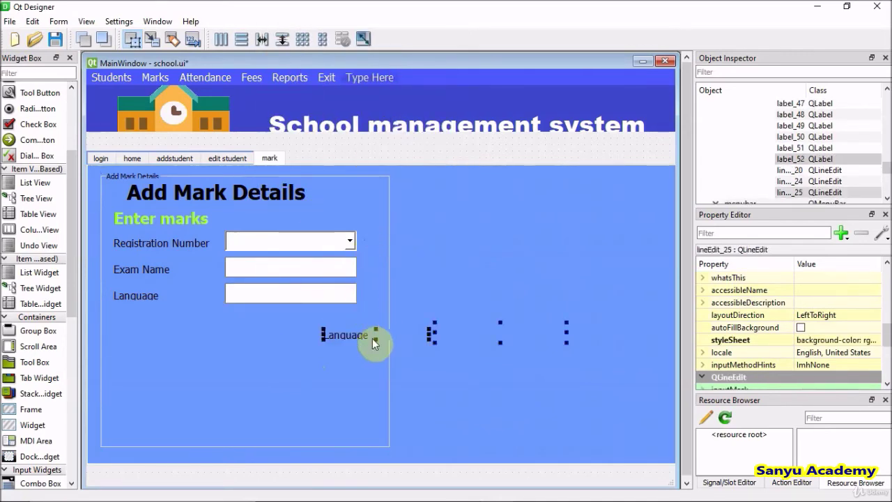
left_click_drag(373, 343, 150, 319)
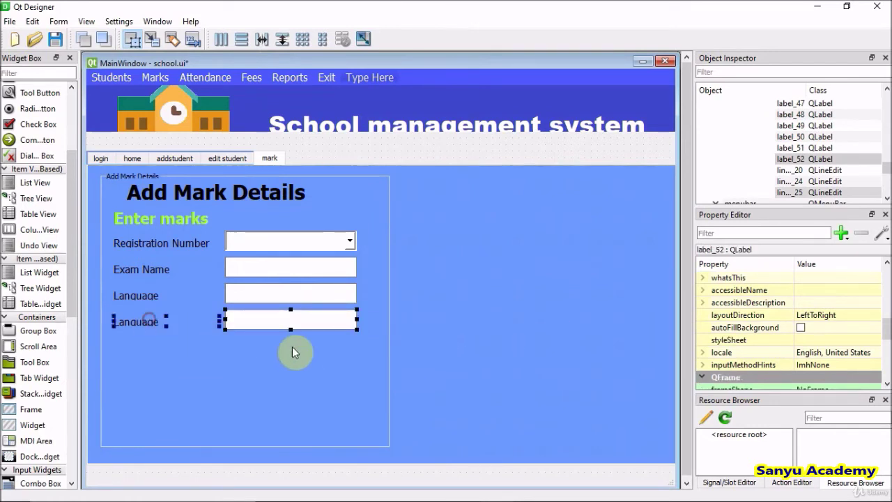
Paste three more copies of the "Language" label and line edit into the group box, stacking them as evenly spaced rows below the existing ones
right_click(327, 351)
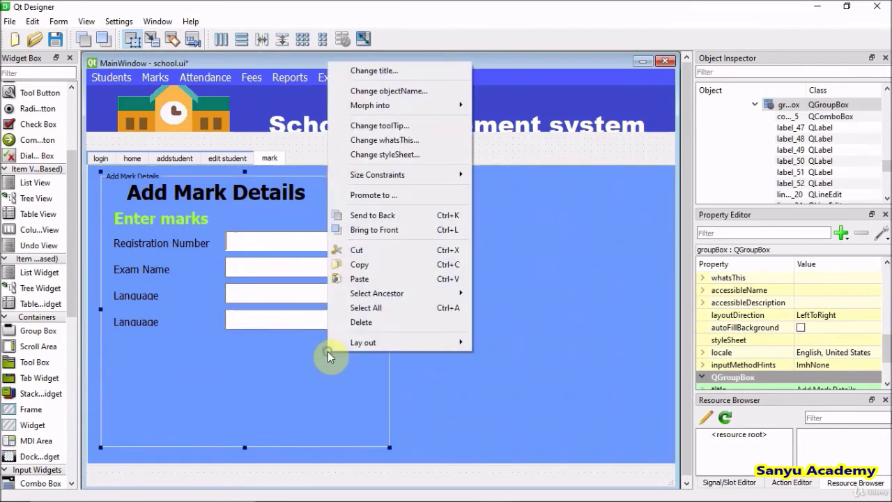
left_click(364, 279)
left_click_drag(364, 359, 147, 344)
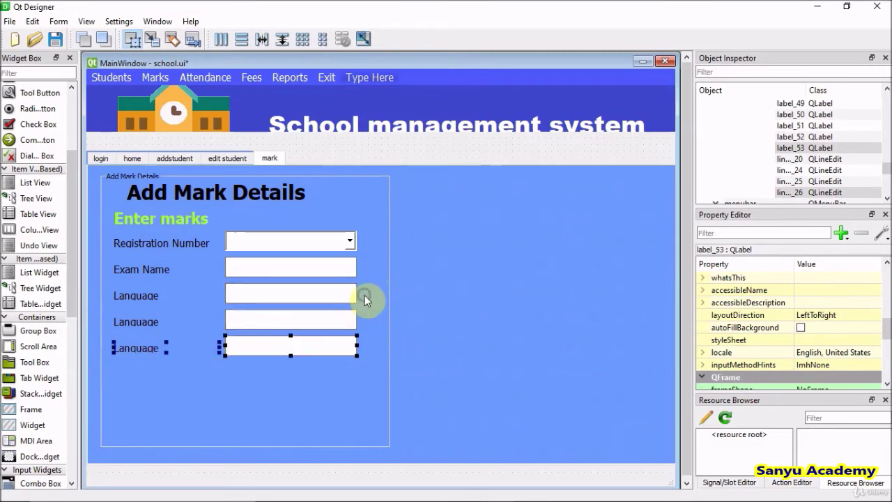
right_click(364, 298)
left_click(417, 225)
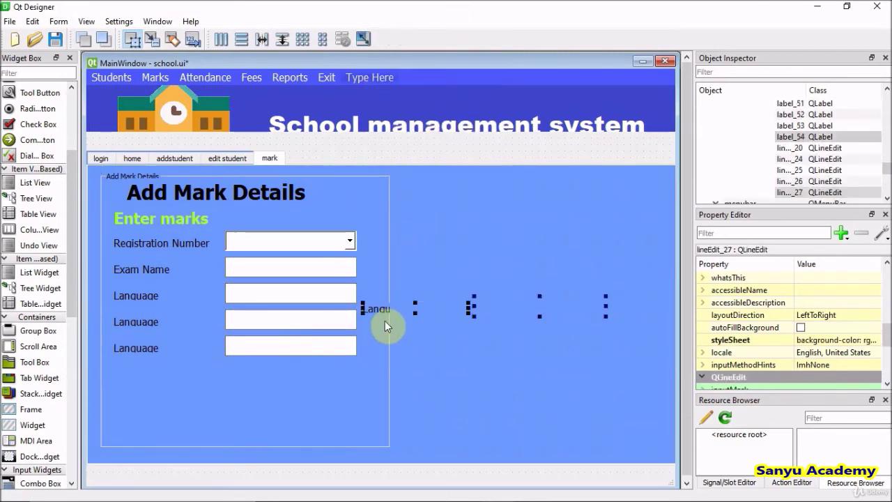
left_click_drag(383, 309, 133, 375)
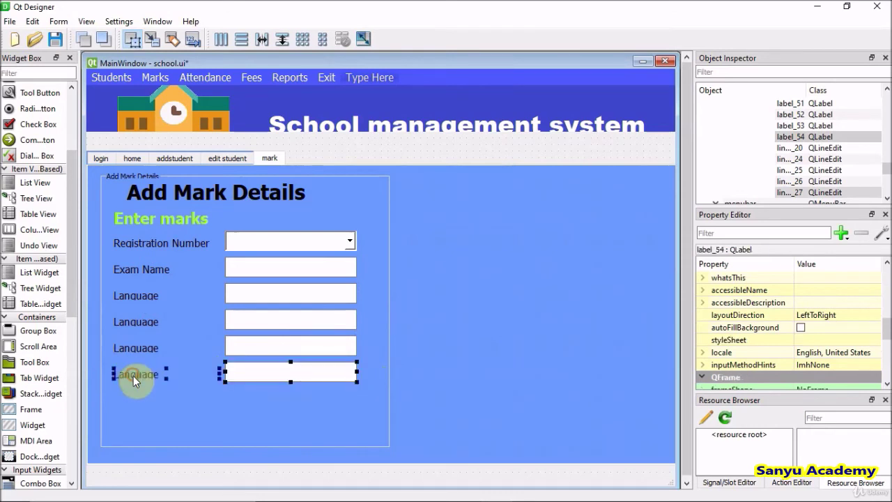
right_click(365, 309)
left_click(409, 236)
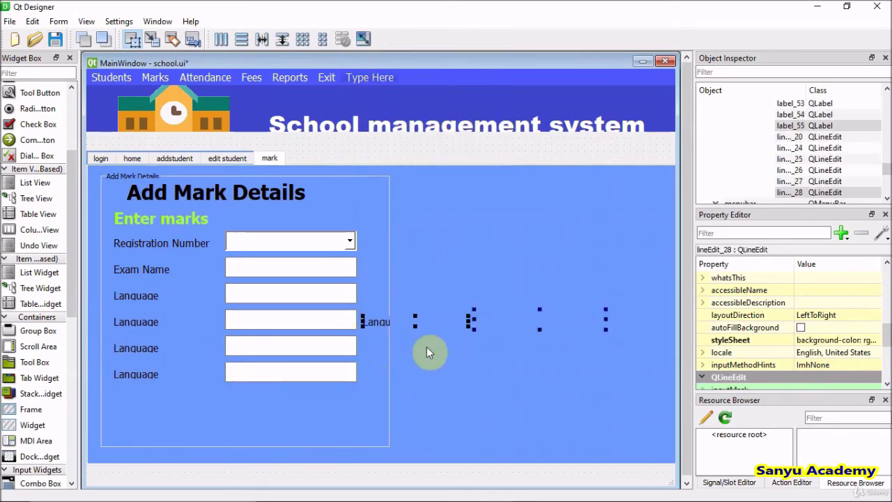
left_click_drag(381, 324, 129, 399)
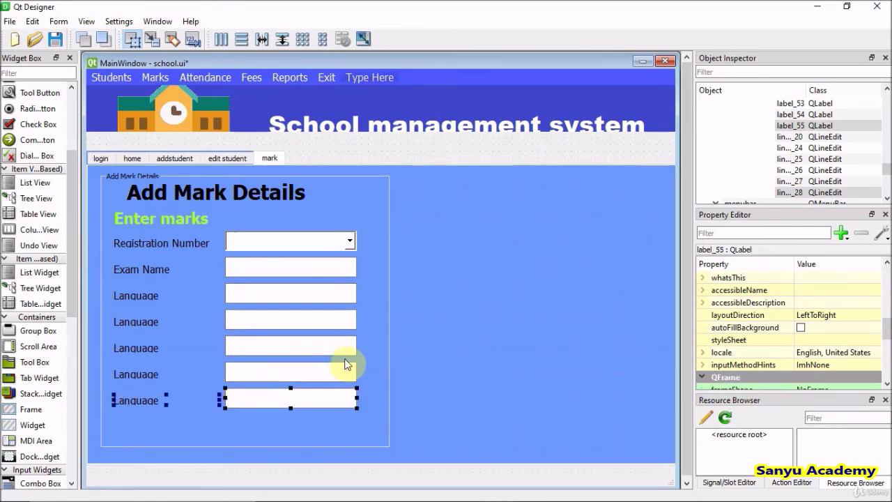
Extend the group box's lower edge slightly further down towards the bottom of the mark page
left_click(256, 447)
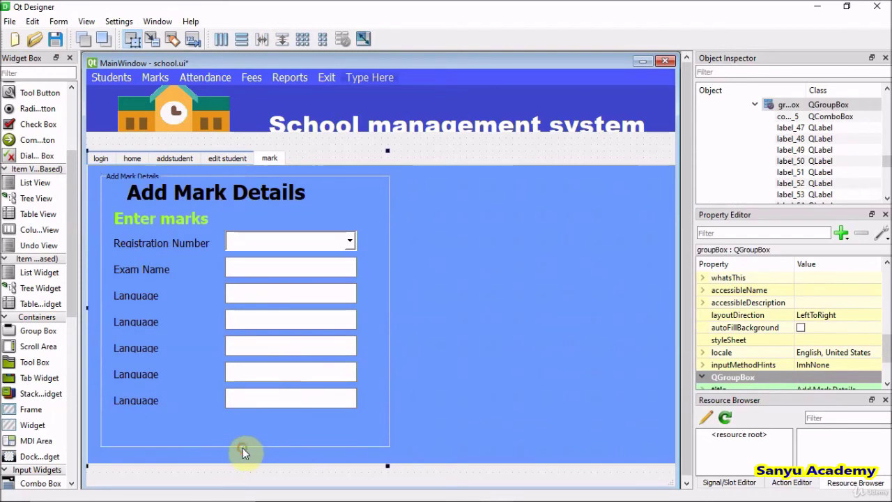
left_click(244, 448)
left_click_drag(244, 450, 242, 454)
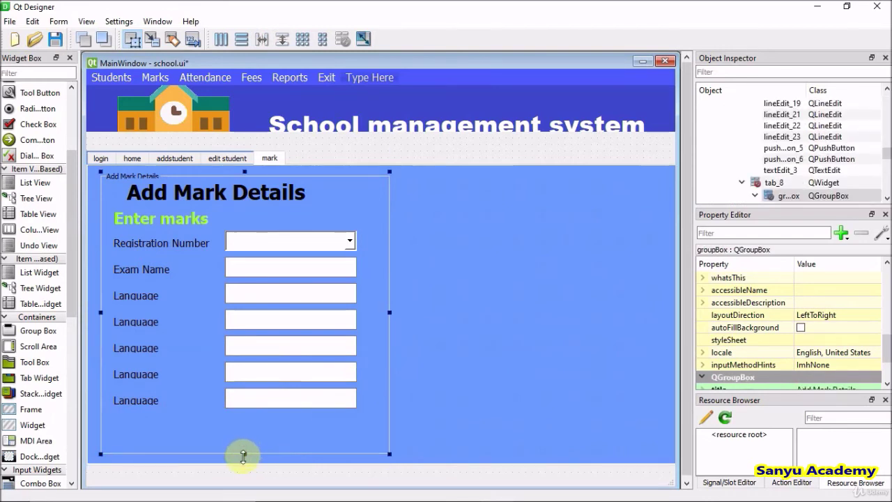
left_click(434, 394)
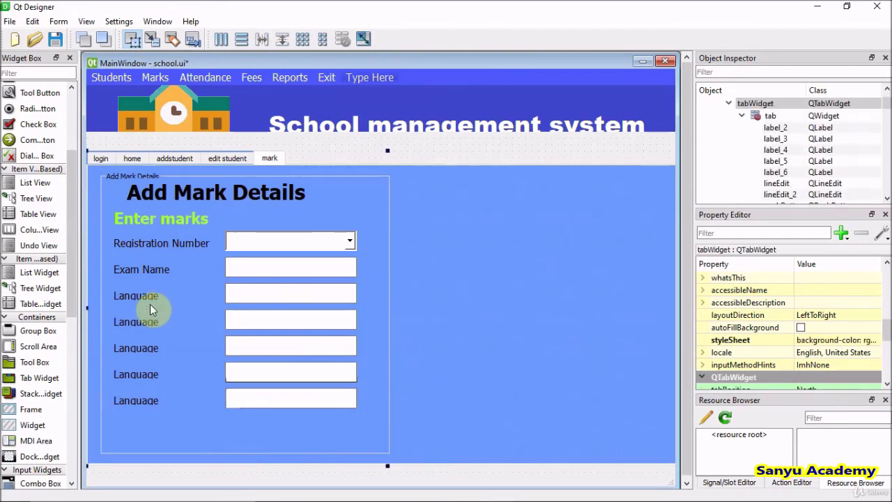
Change the text of the second "Language" label, in the row below the first one, to "English"
left_click(167, 244)
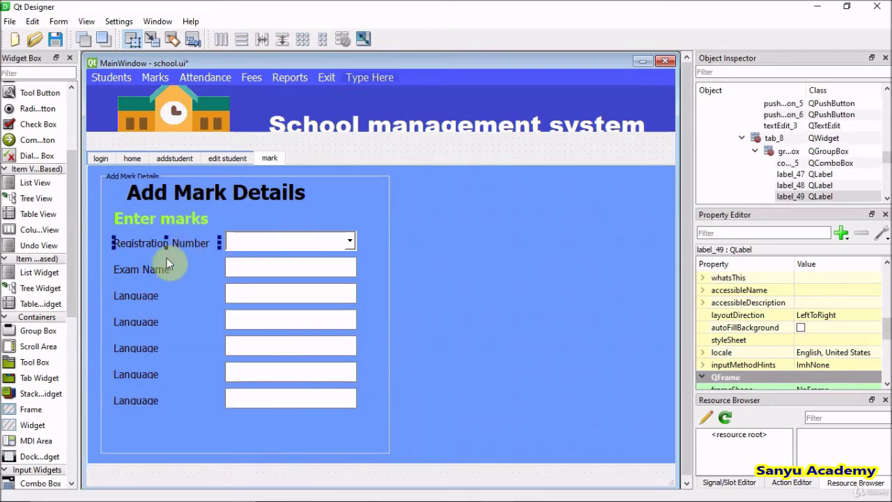
left_click(156, 269)
left_click(154, 296)
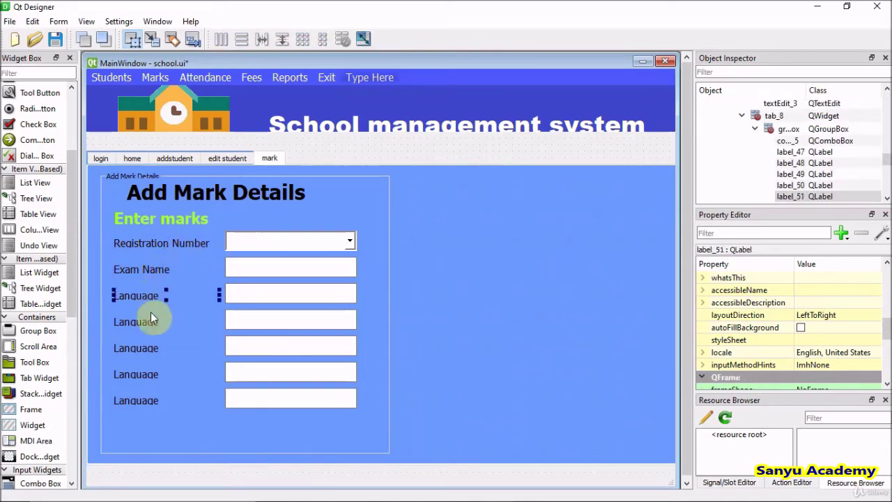
left_click(151, 321)
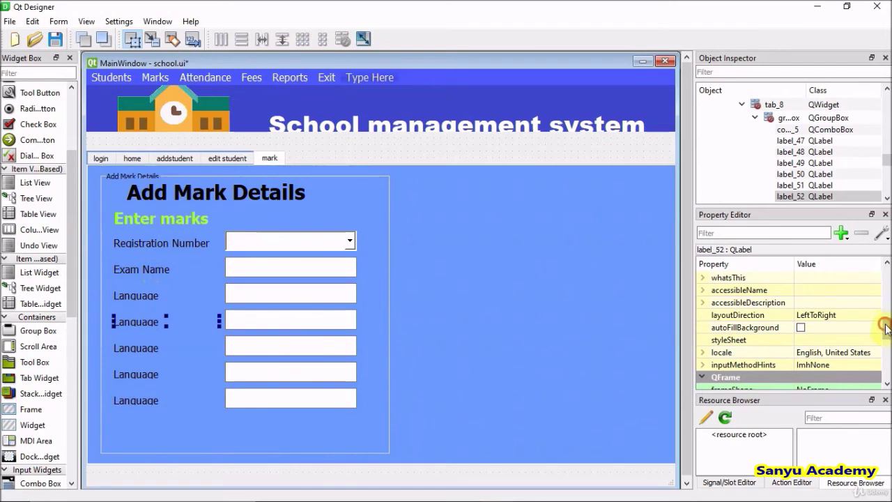
left_click_drag(884, 324, 888, 342)
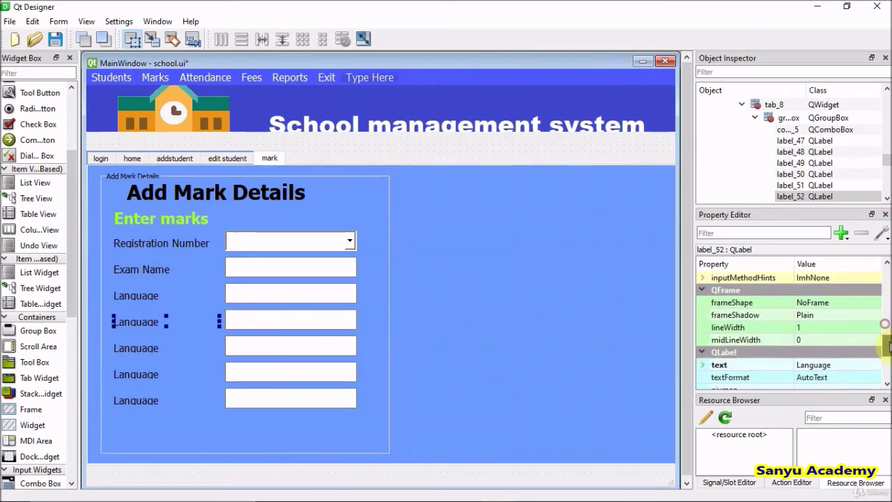
left_click(849, 367)
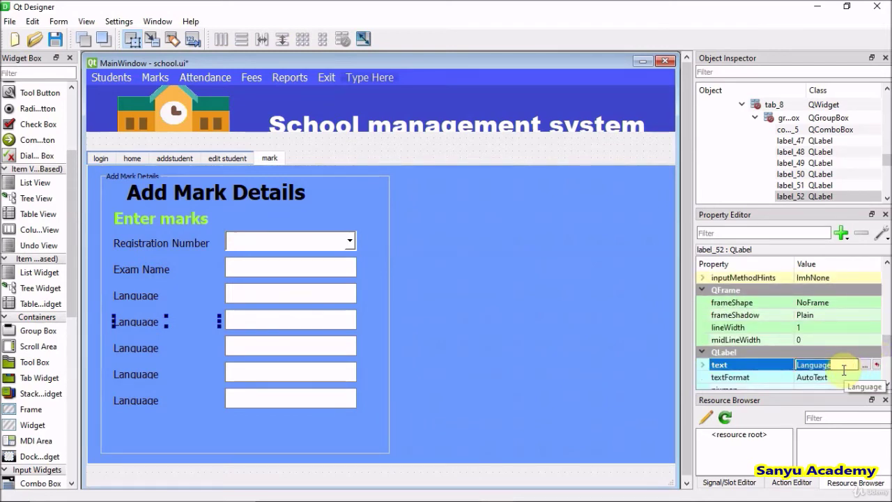
type("E")
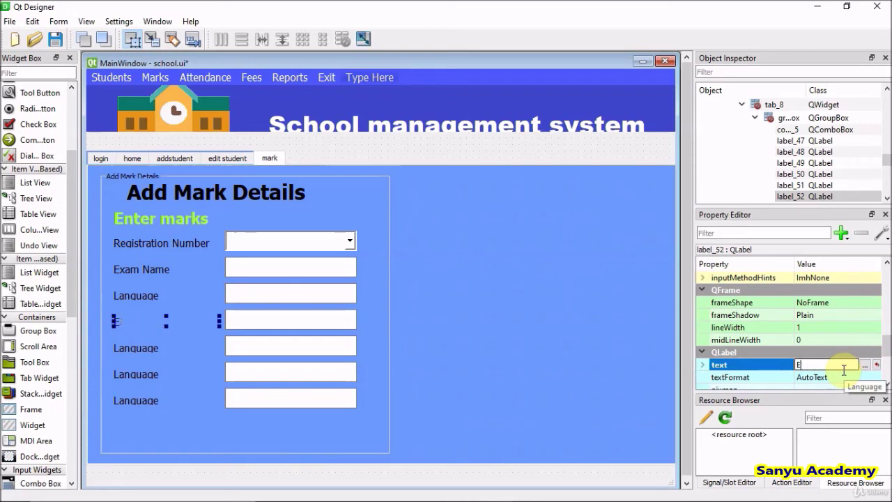
type("NGLIglish")
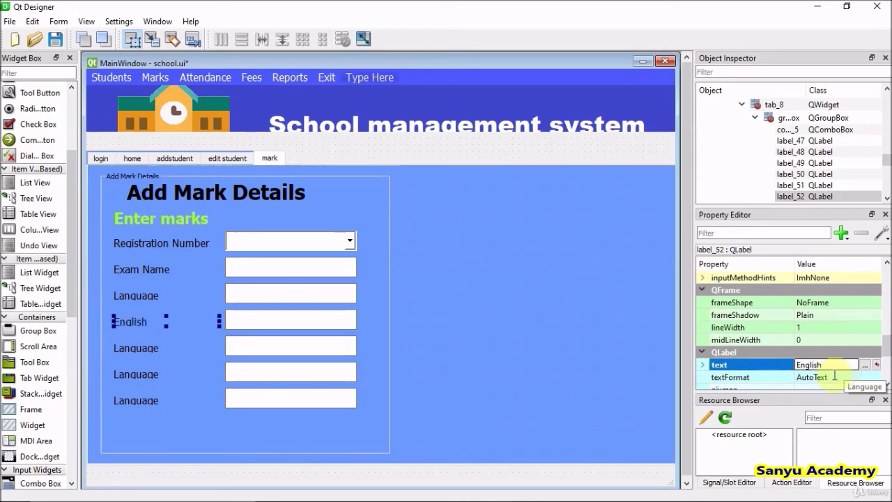
Change the text of the "Language" label directly below "English" to "Maths"
left_click(157, 354)
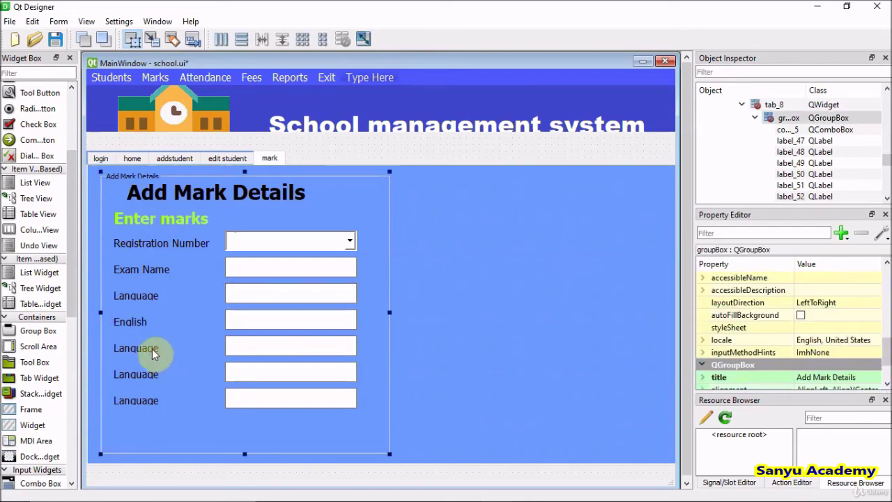
left_click(156, 355)
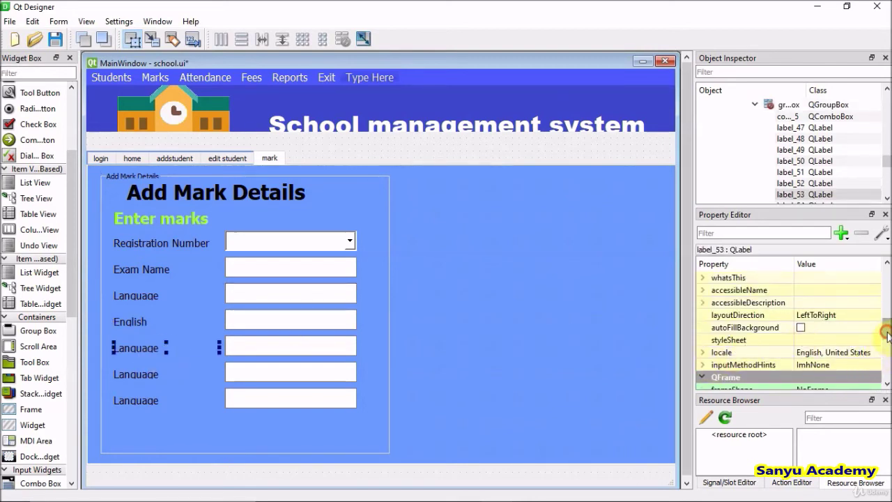
left_click_drag(886, 329, 887, 356)
left_click(841, 291)
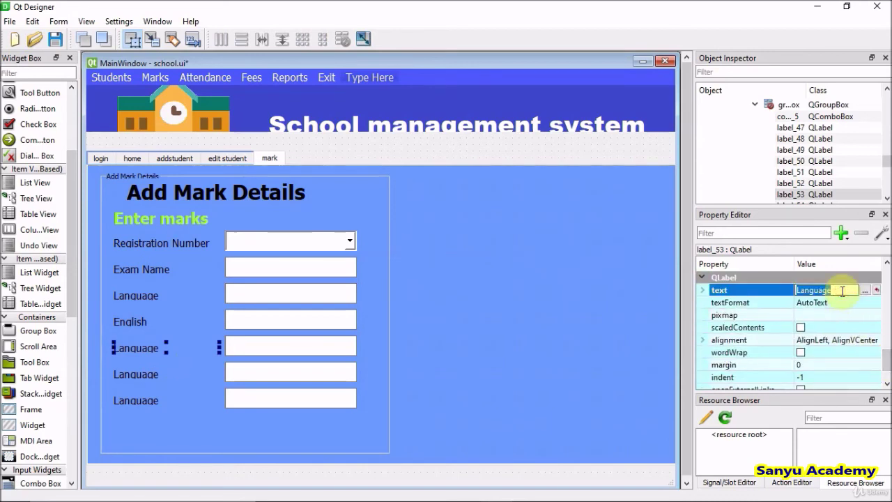
type("Ma")
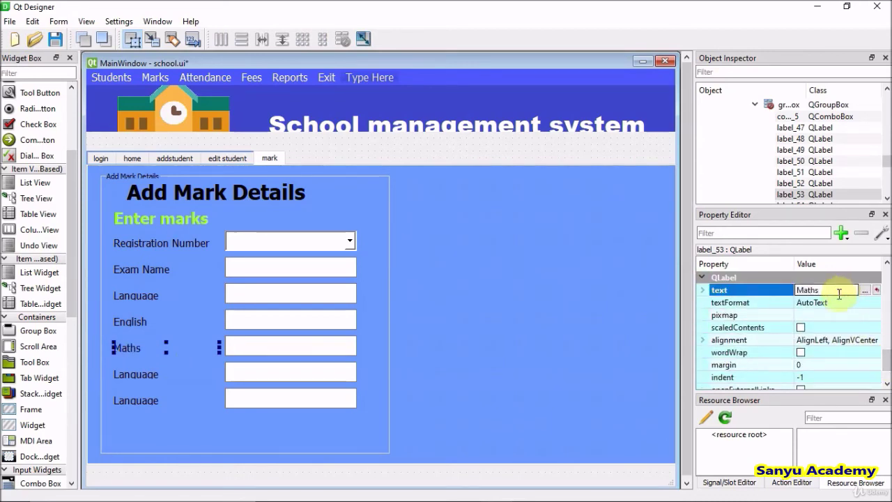
type("ths")
key("Return")
Change the text of the "Language" label directly below "Maths" to "Science"
left_click(157, 376)
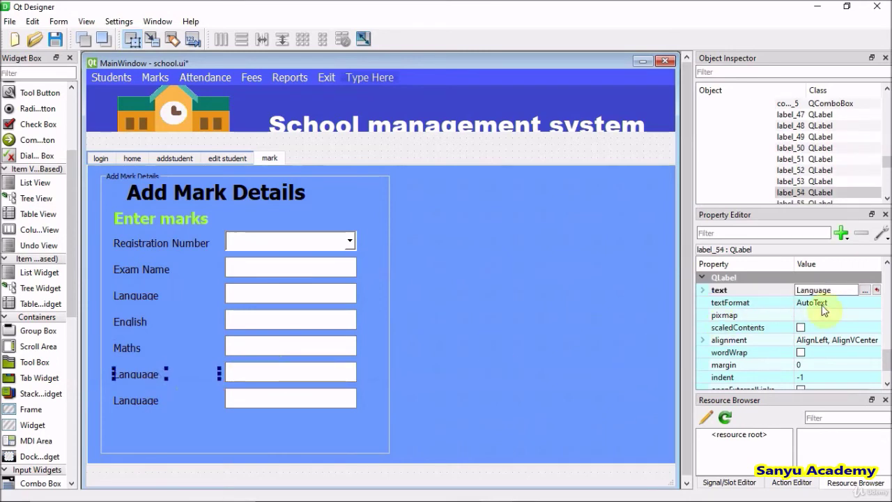
left_click(792, 290)
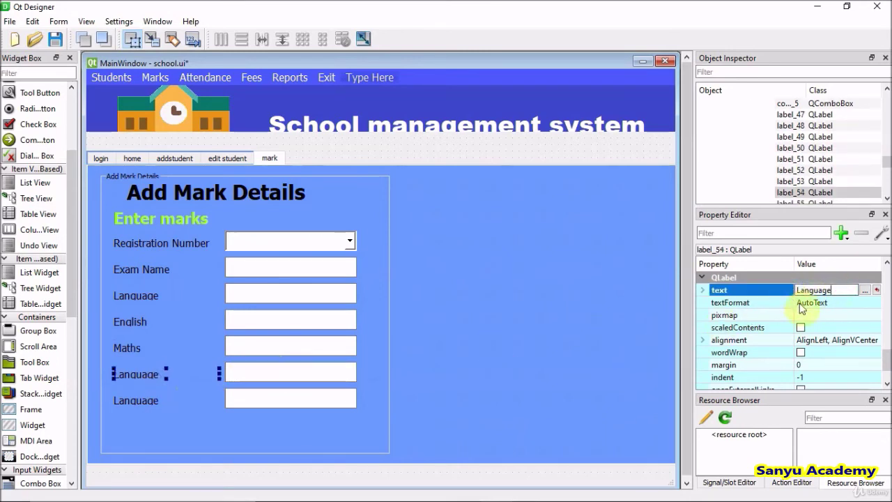
double_click(824, 290)
type("Science")
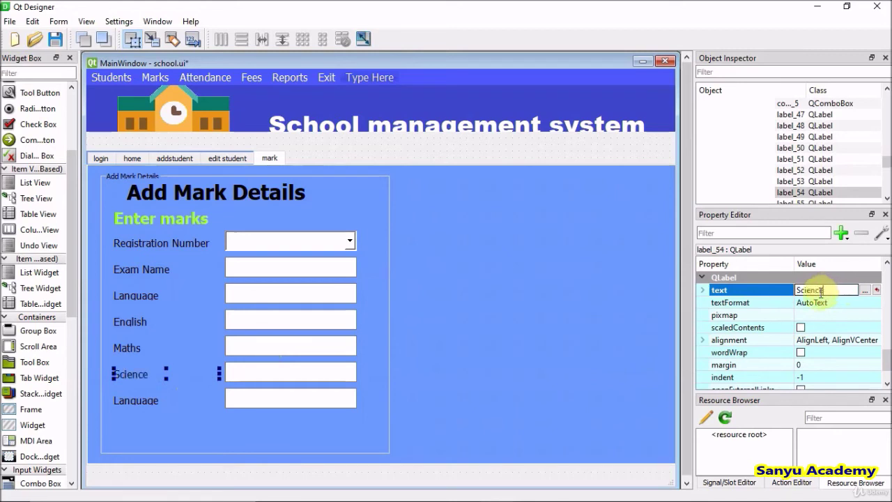
key("Return")
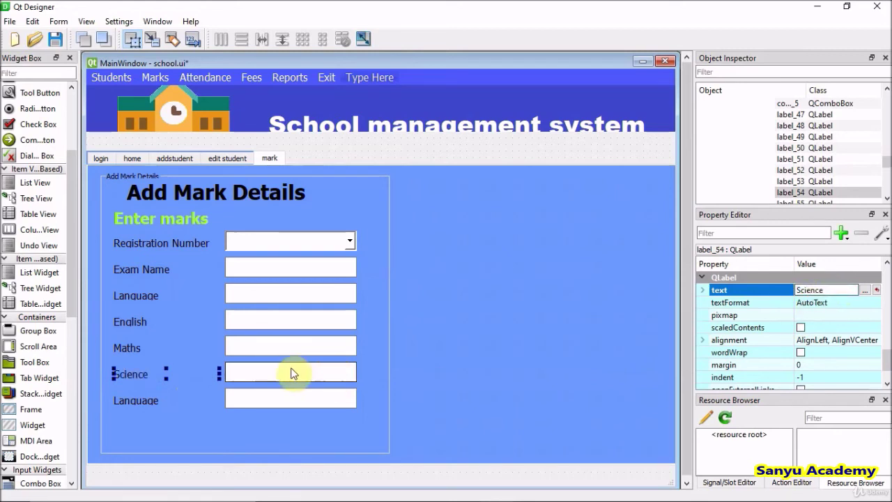
Change the text of the last "Language" label, below "Science", to "Social"
left_click(146, 401)
double_click(826, 291)
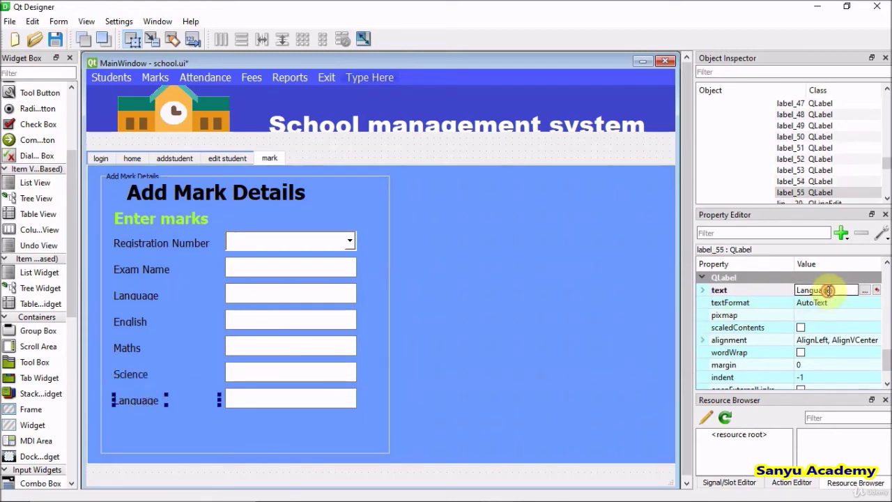
type("Soc")
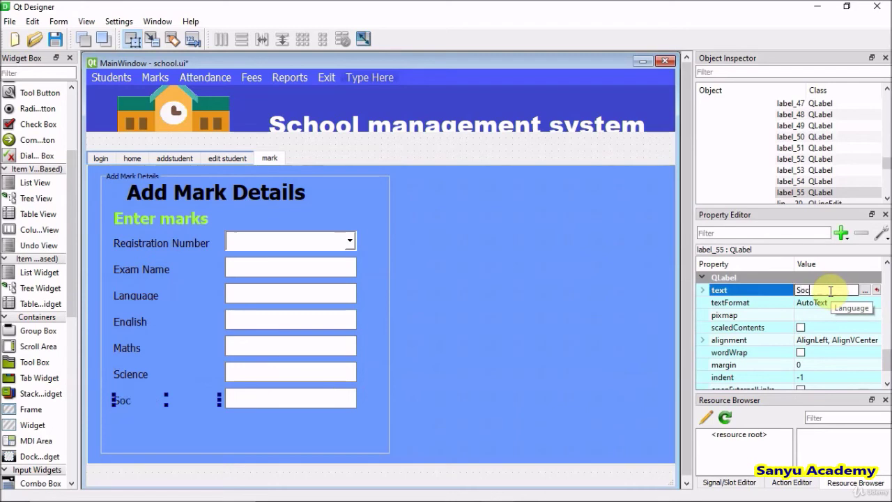
type("ial")
key("Return")
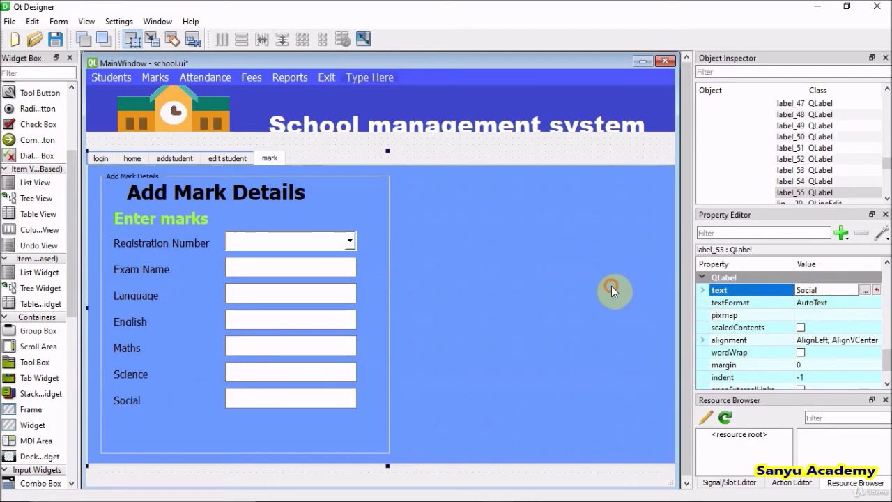
left_click(611, 286)
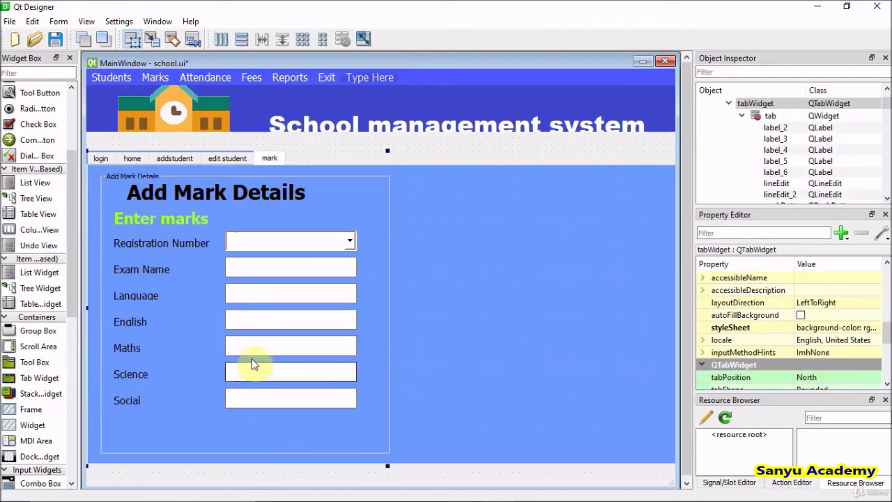
Copy the "Save Student Details" button from the addstudent page into the mark page's group box and place it below the Social field
left_click(221, 156)
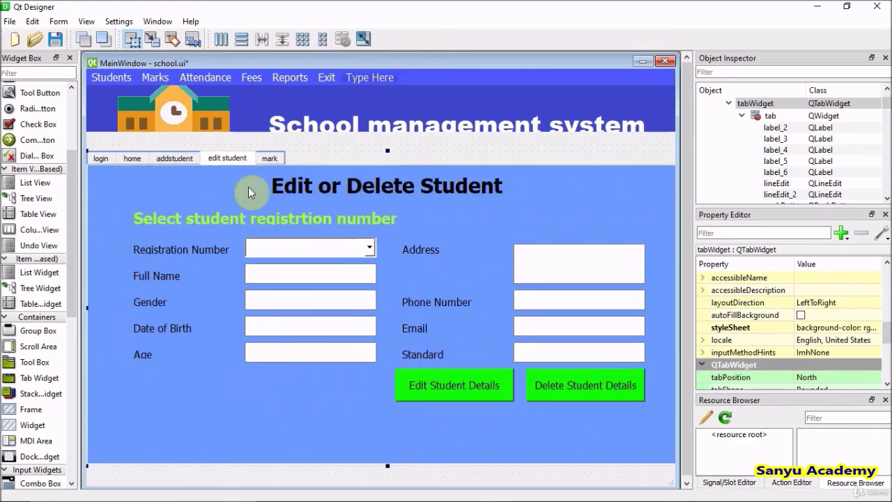
left_click(179, 160)
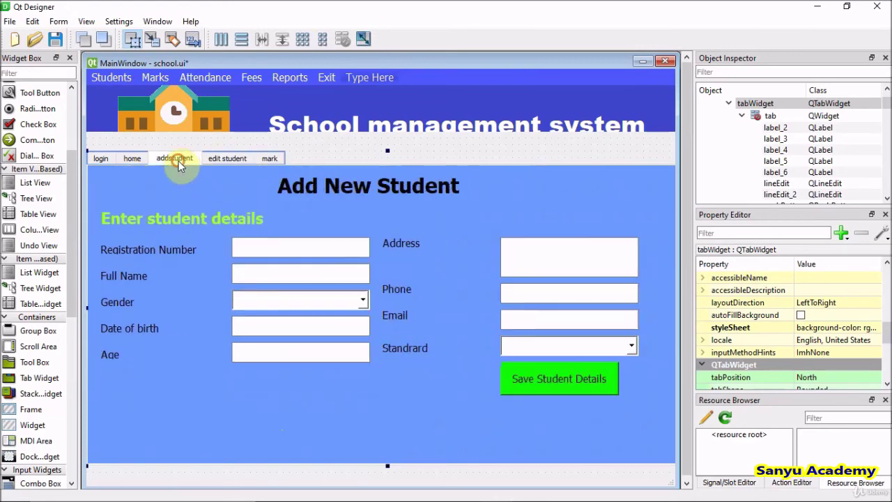
left_click(547, 380)
right_click(547, 379)
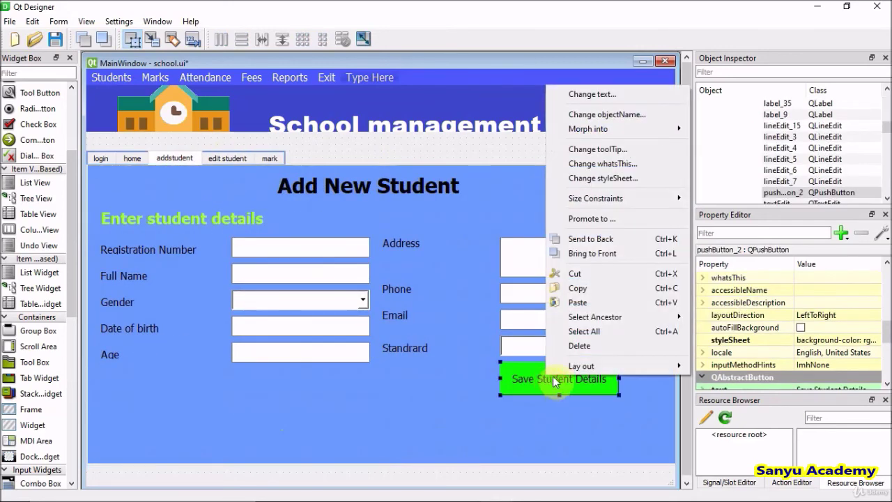
left_click(577, 285)
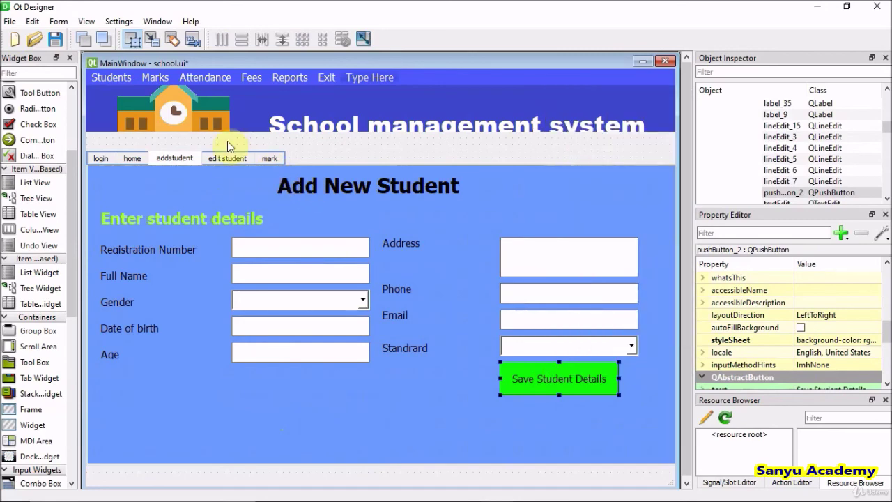
left_click(227, 157)
left_click(263, 158)
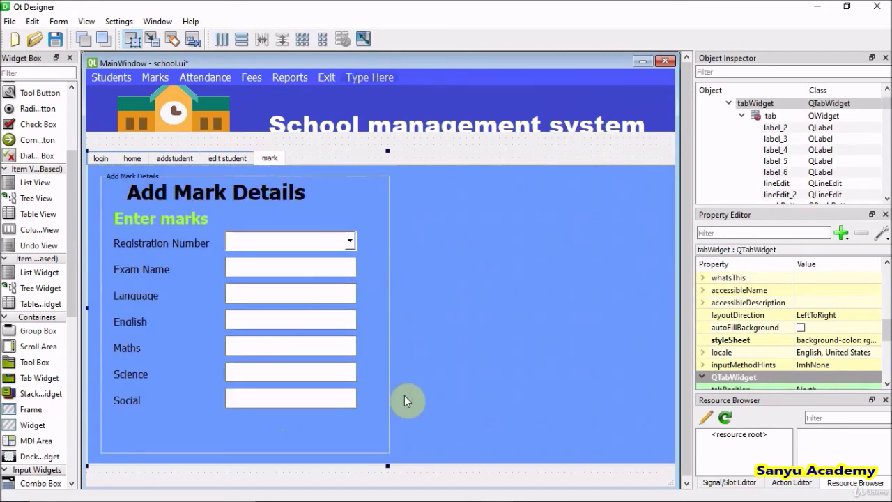
right_click(317, 421)
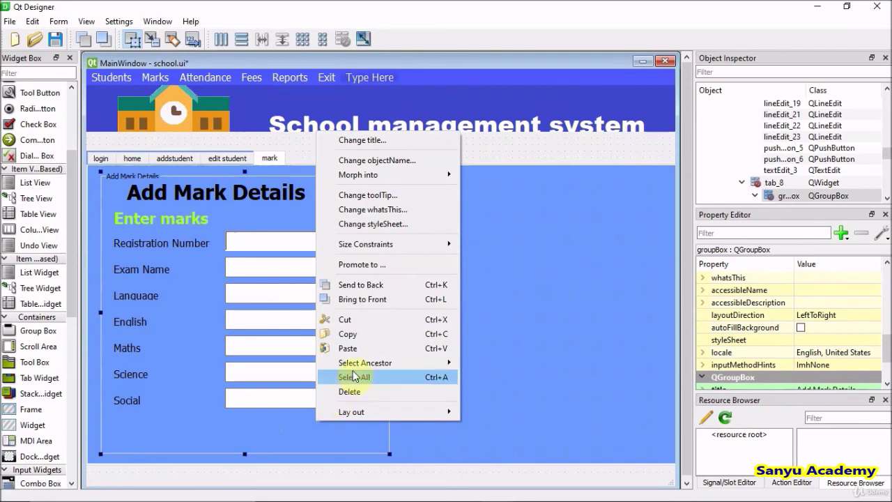
left_click(348, 348)
left_click_drag(350, 435, 258, 421)
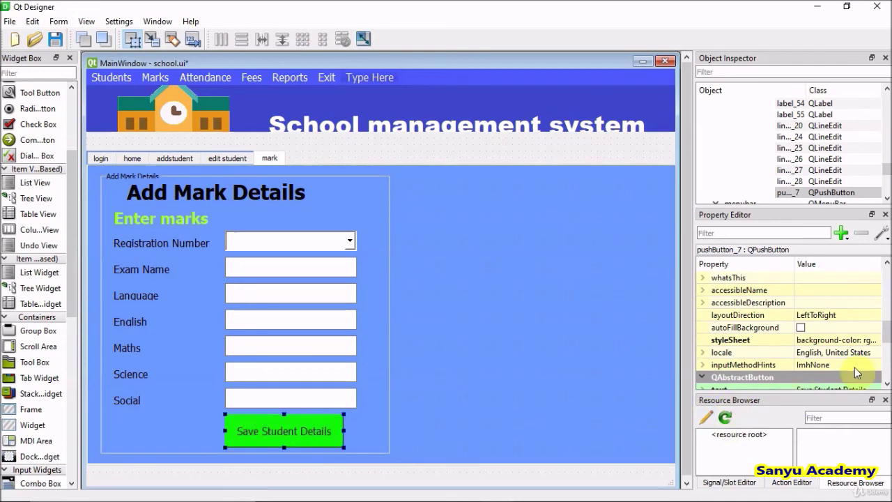
Change the pasted button's text to "Save mark details" and save the school.ui form
left_click_drag(887, 328, 888, 347)
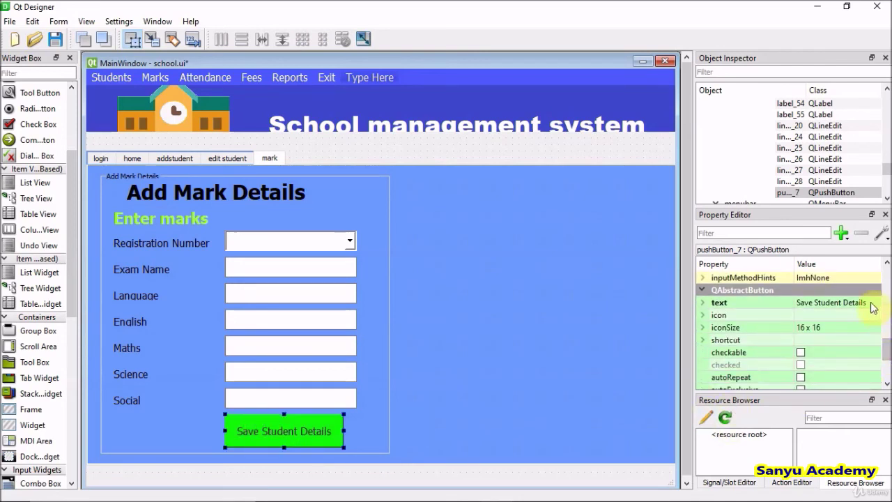
left_click(836, 303)
key("BackSpace")
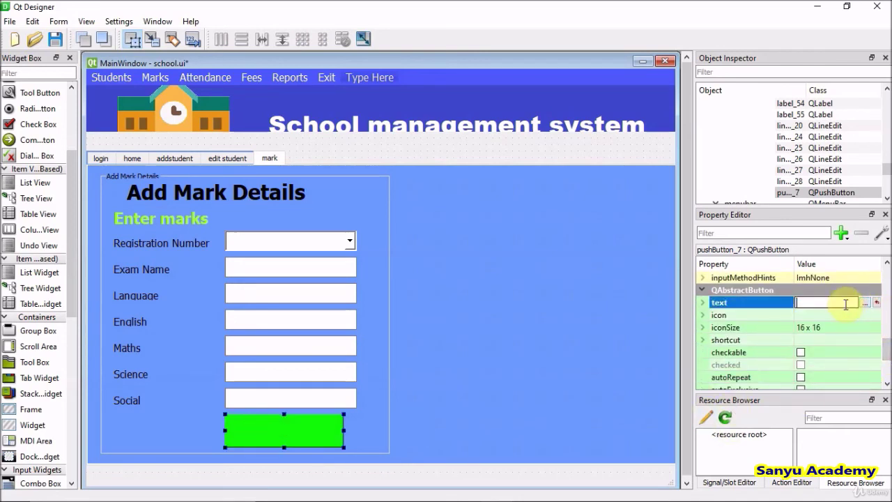
type("Save mark")
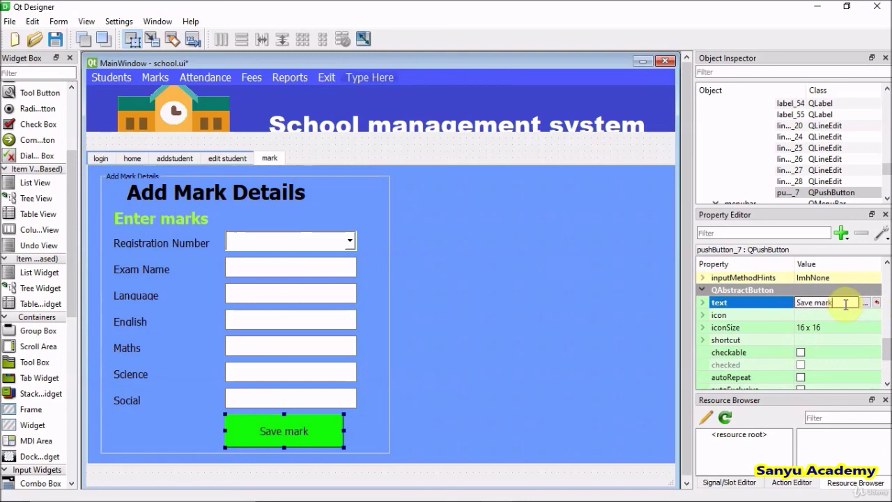
type(" details")
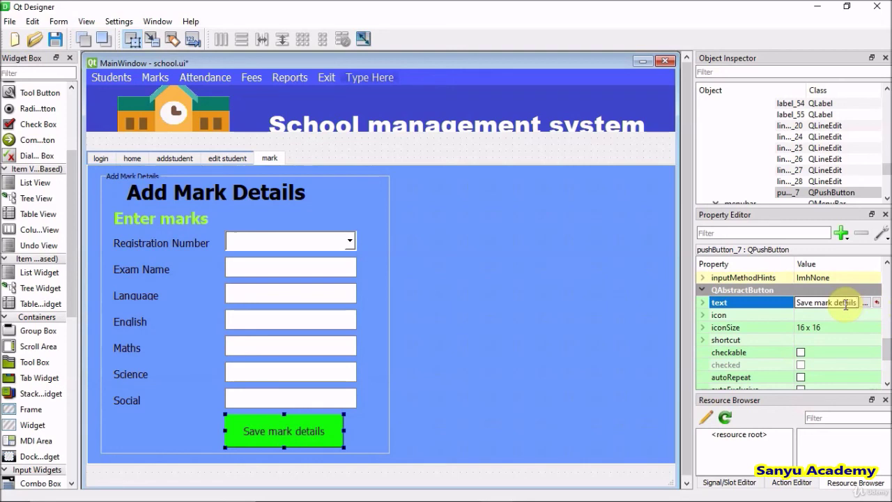
left_click(462, 336)
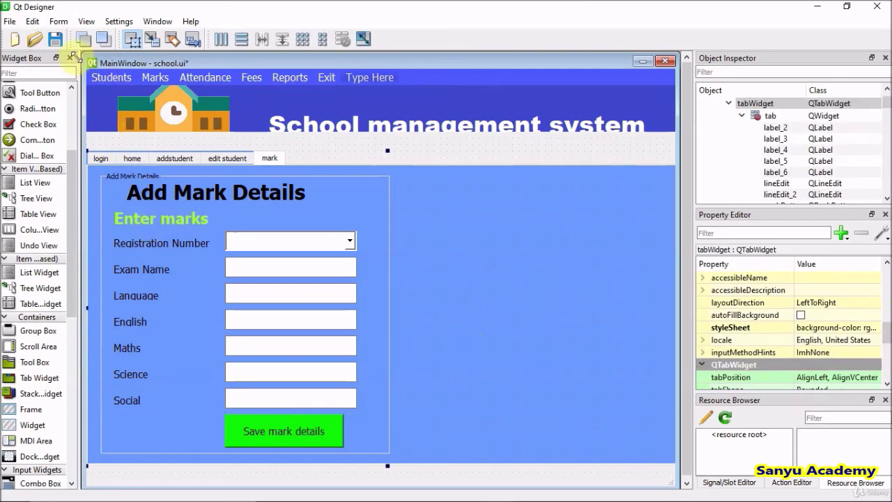
left_click(55, 40)
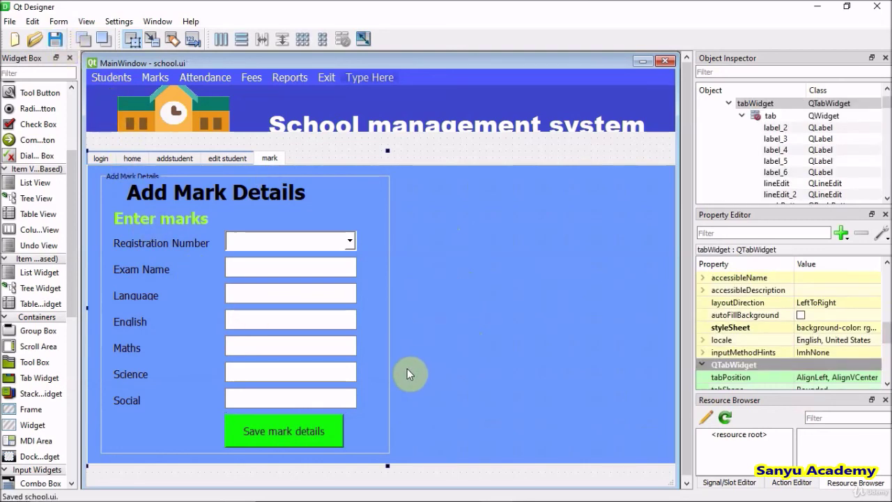